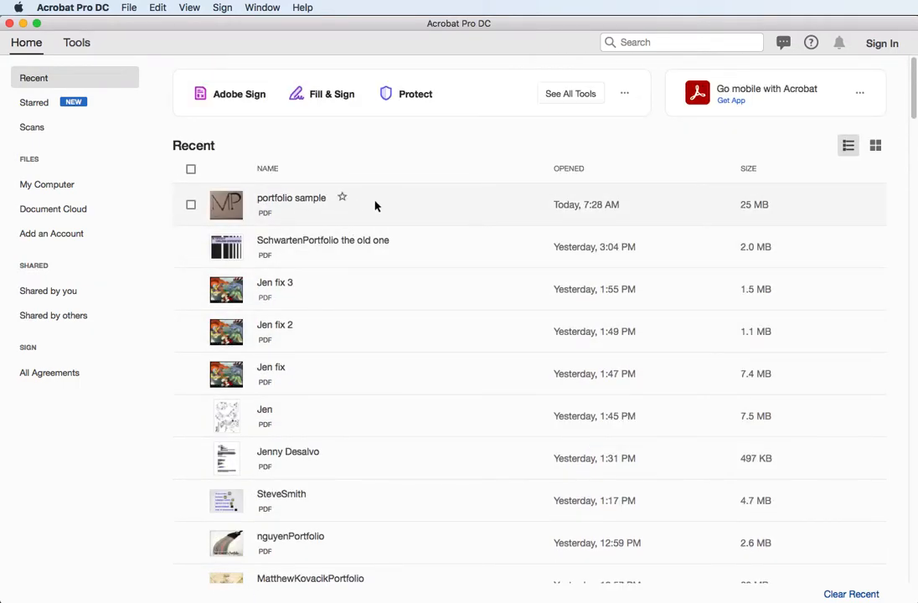
Open the recent portfolio sample PDF and start combining files into a single PDF
{"action": "left_click", "coordinate": [375, 205]}
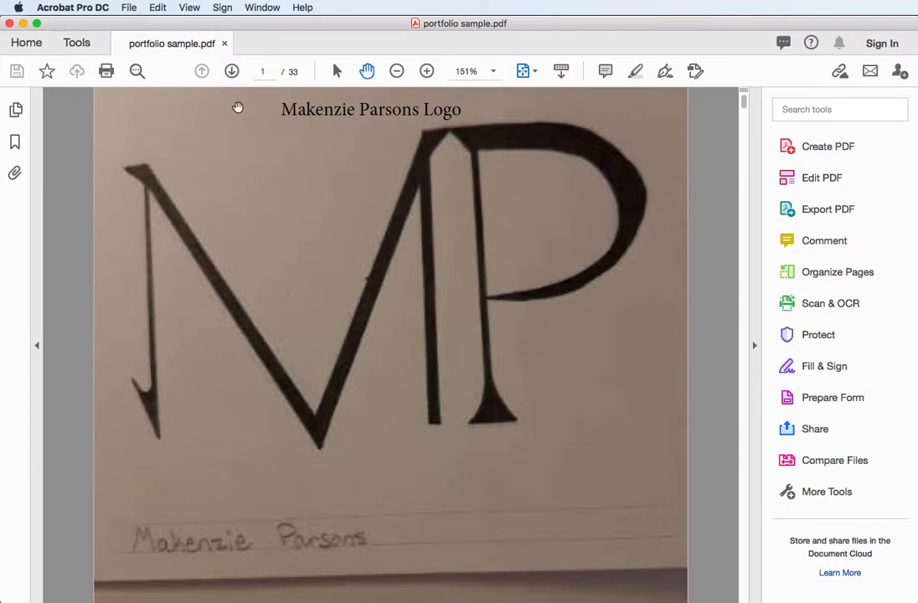
{"action": "left_click", "coordinate": [129, 8]}
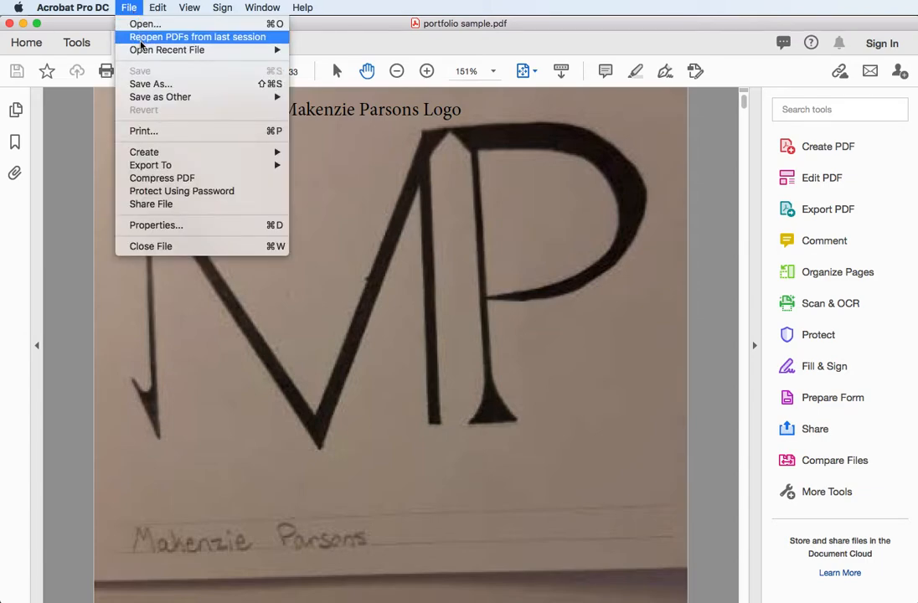
{"action": "mouse_move", "coordinate": [158, 155]}
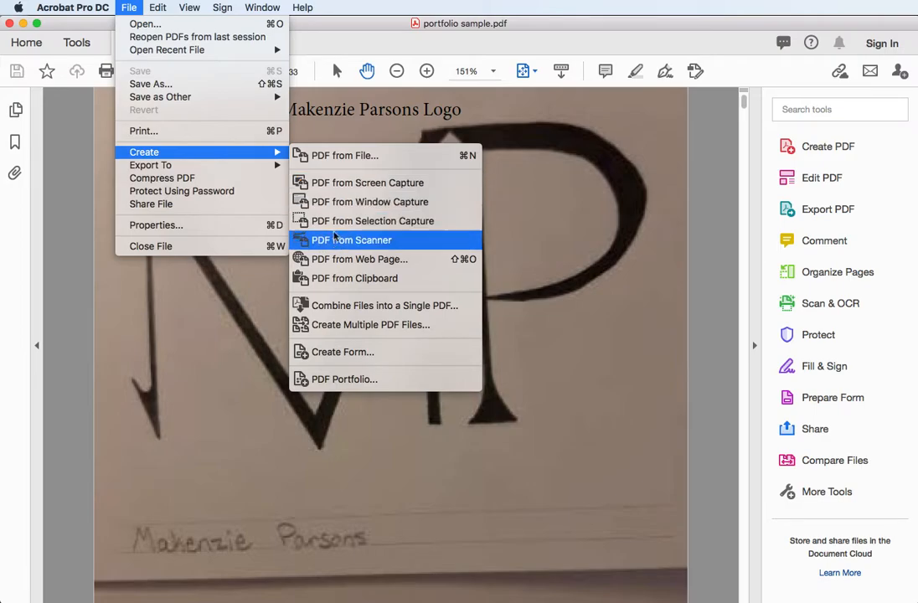
{"action": "left_click", "coordinate": [328, 307]}
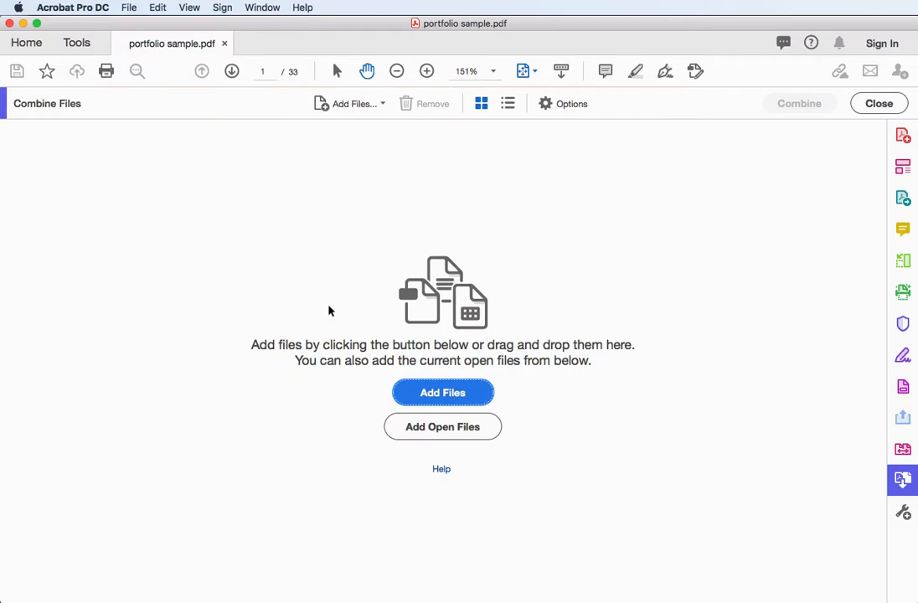
Start adding files to the combination and browse the Recents location, previewing yesterday's portfolio screenshots
{"action": "left_click", "coordinate": [442, 393]}
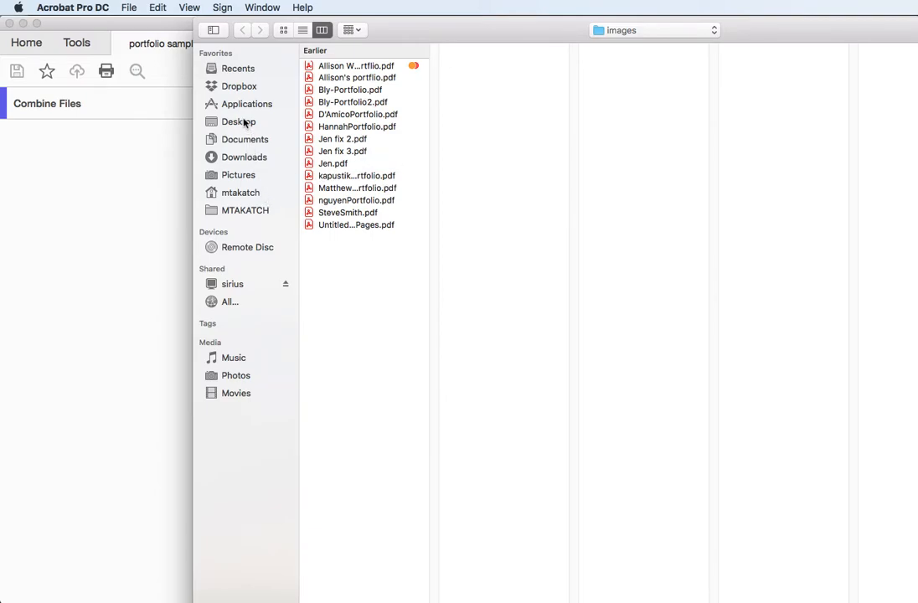
{"action": "left_click", "coordinate": [236, 72]}
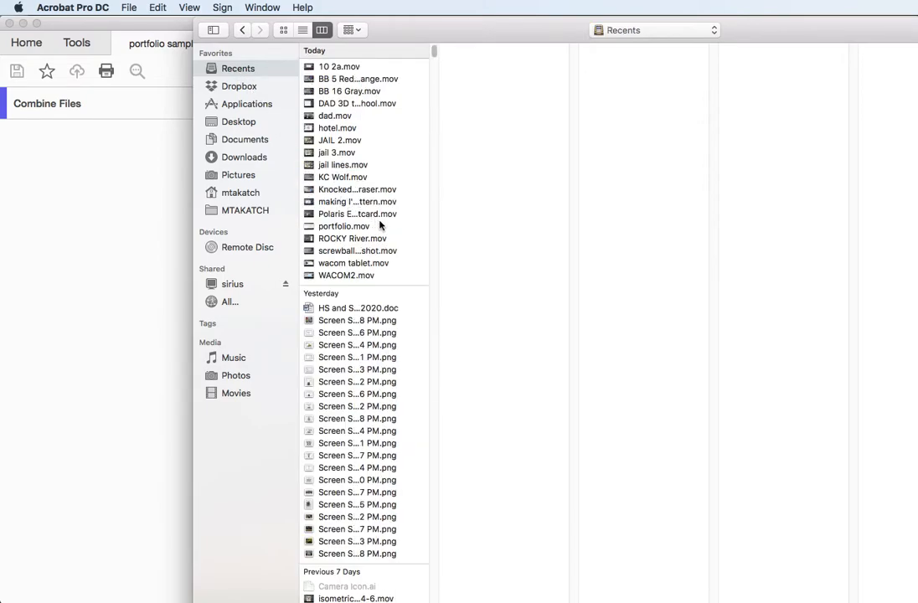
{"action": "left_click", "coordinate": [346, 321]}
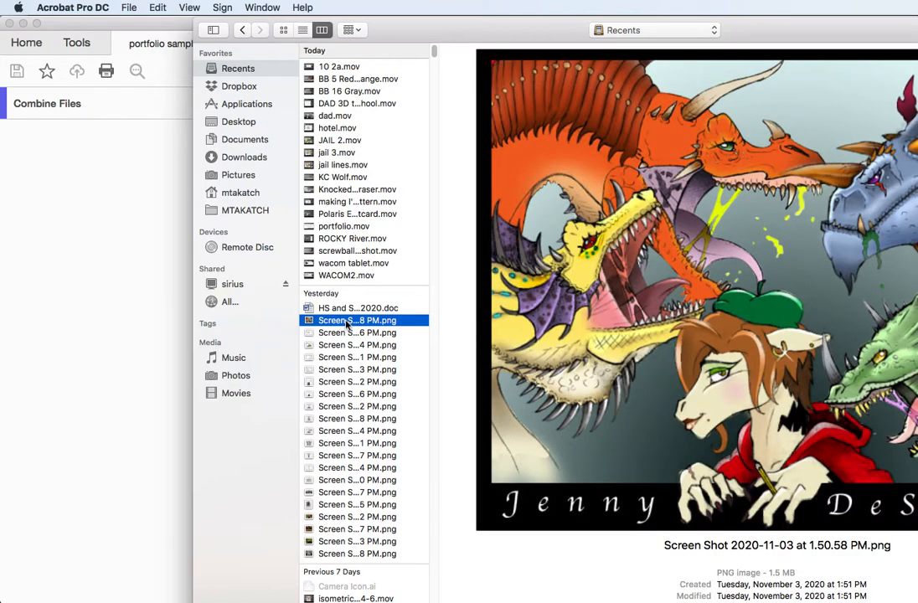
{"action": "left_click_drag", "start_coordinate": [544, 36], "coordinate": [375, 38]}
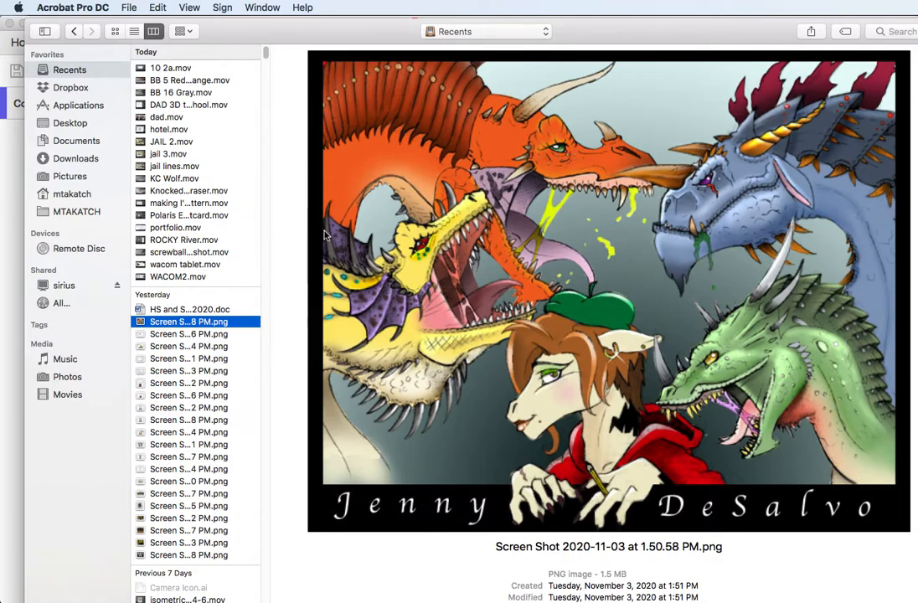
{"action": "key", "text": "Down"}
{"action": "key", "text": "Down"}
{"action": "key", "text": "Down"}
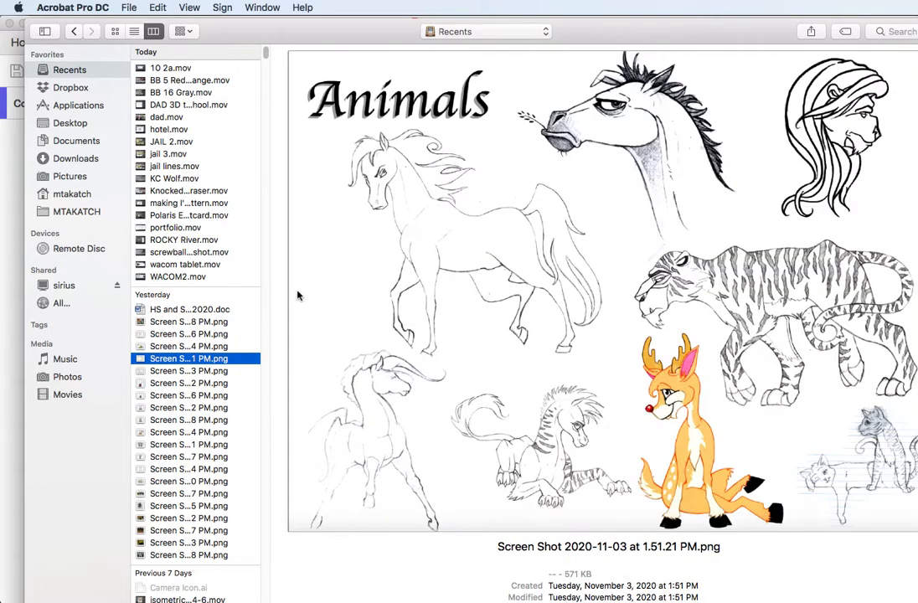
Try selecting yesterday's PNG screenshots, first as one full range, then individually and in groups
{"action": "left_click", "coordinate": [193, 323]}
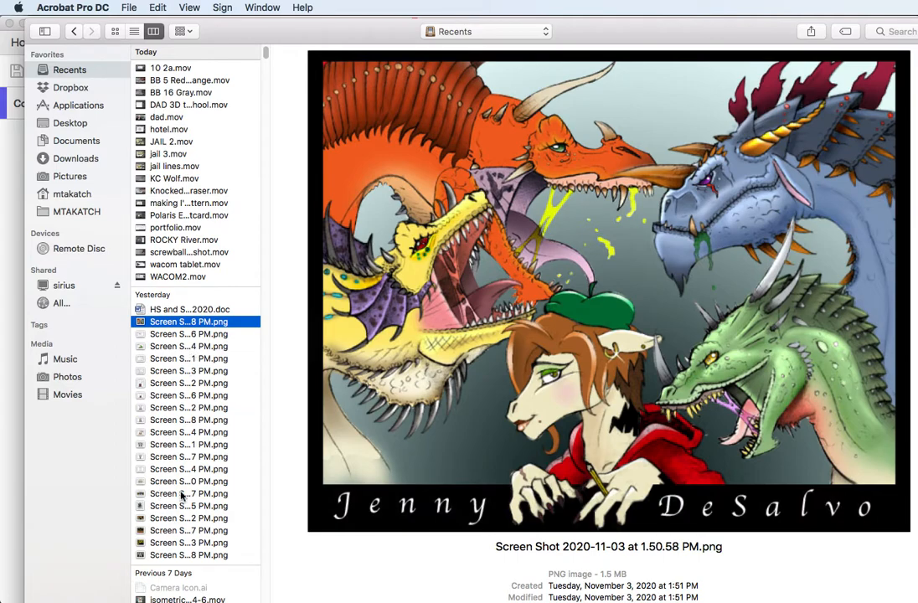
{"action": "left_click", "coordinate": [172, 556], "text": "shift"}
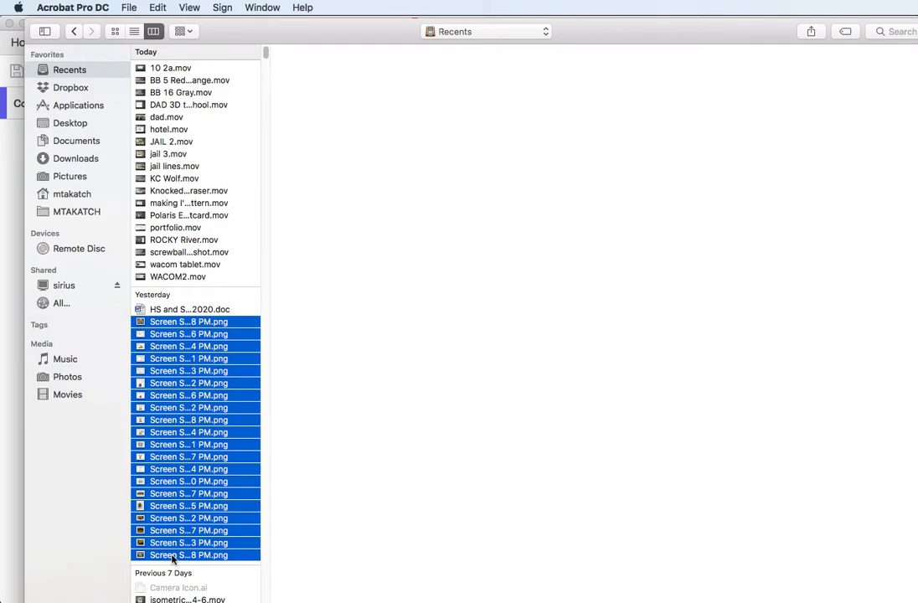
{"action": "left_click", "coordinate": [188, 360]}
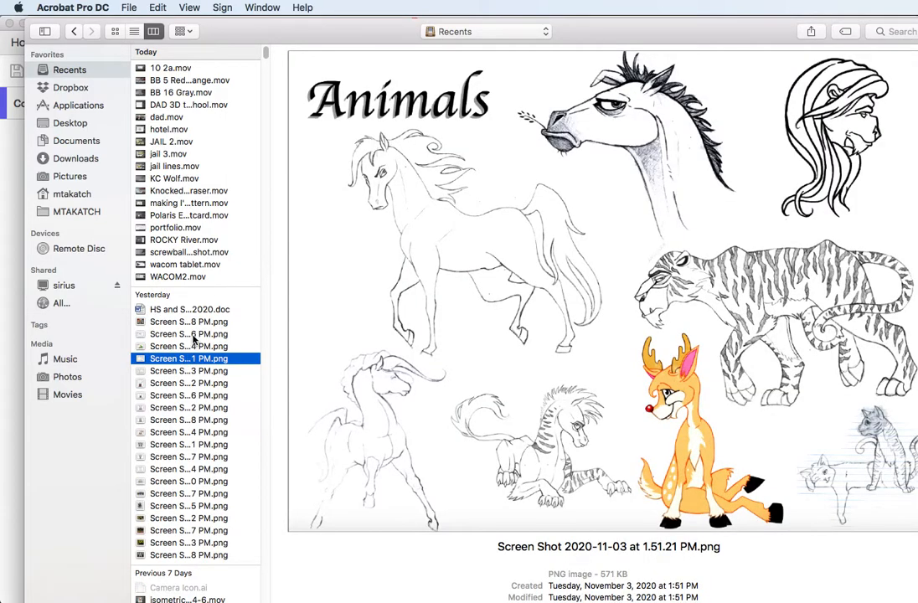
{"action": "left_click", "coordinate": [194, 335], "text": "super"}
{"action": "left_click", "coordinate": [194, 322], "text": "super"}
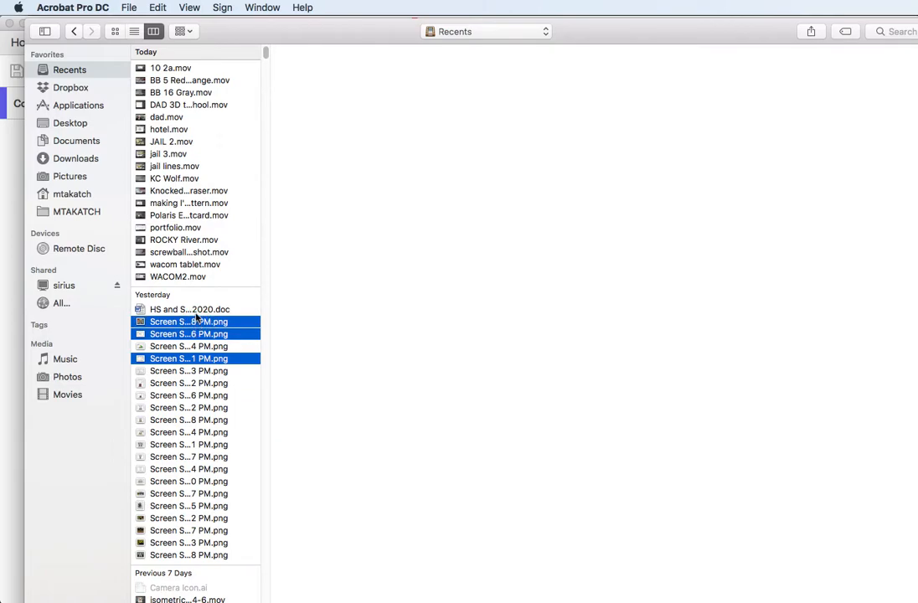
{"action": "left_click", "coordinate": [181, 556], "text": "super"}
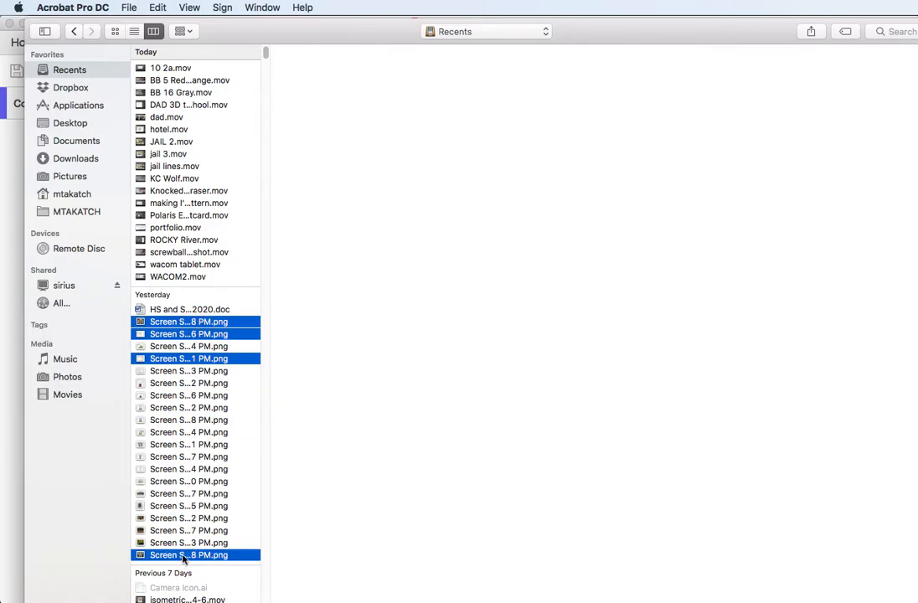
{"action": "left_click", "coordinate": [177, 457], "text": "super"}
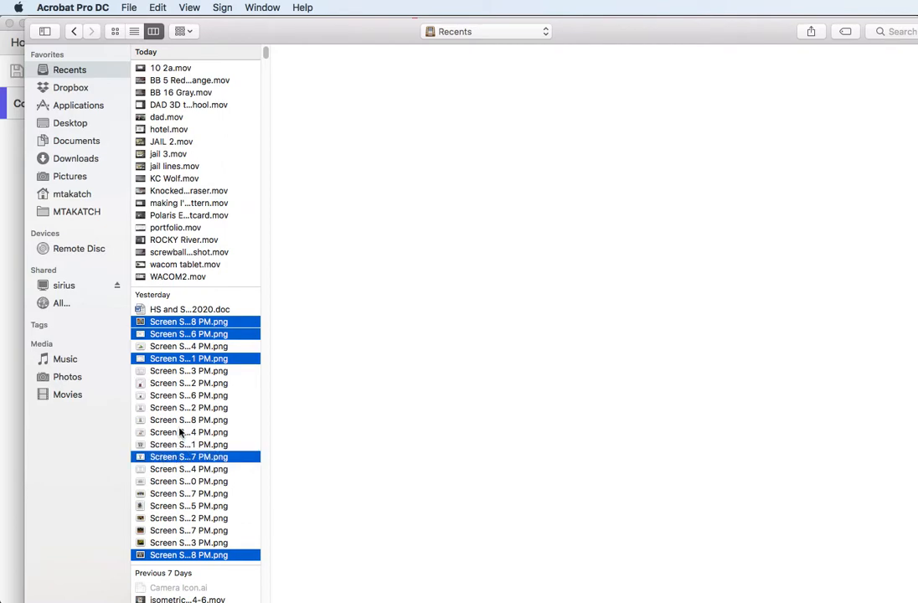
{"action": "left_click", "coordinate": [182, 421], "text": "shift"}
{"action": "left_click", "coordinate": [193, 375], "text": "shift"}
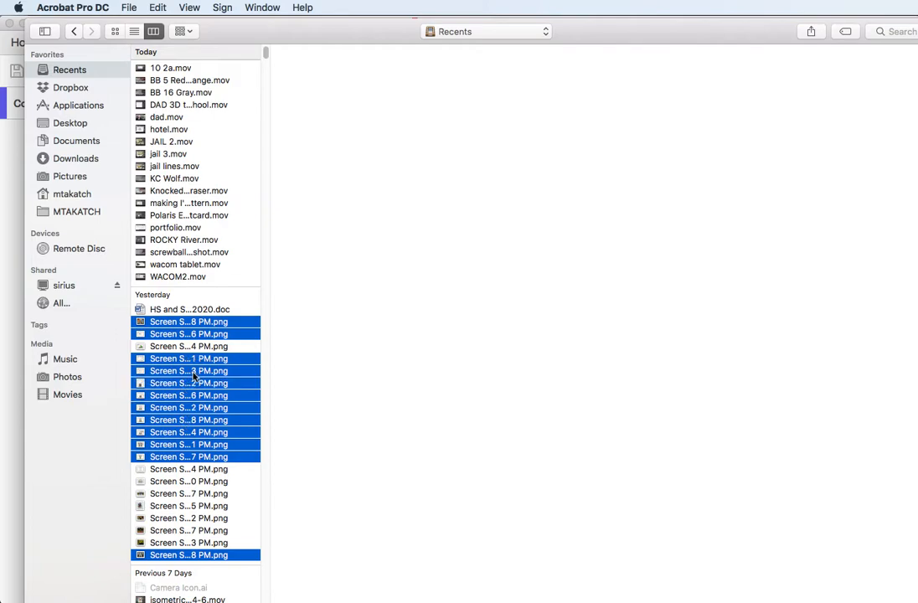
{"action": "left_click", "coordinate": [197, 347], "text": "super"}
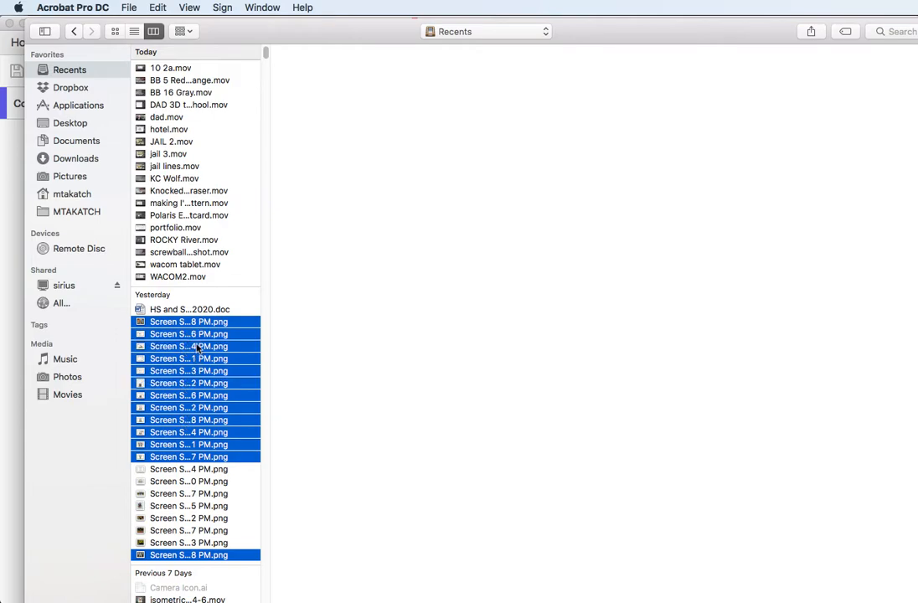
Try extending the selection with ranges to cover the remaining PNG screenshots from yesterday
{"action": "left_click", "coordinate": [186, 470], "text": "super"}
{"action": "left_click", "coordinate": [189, 543], "text": "shift"}
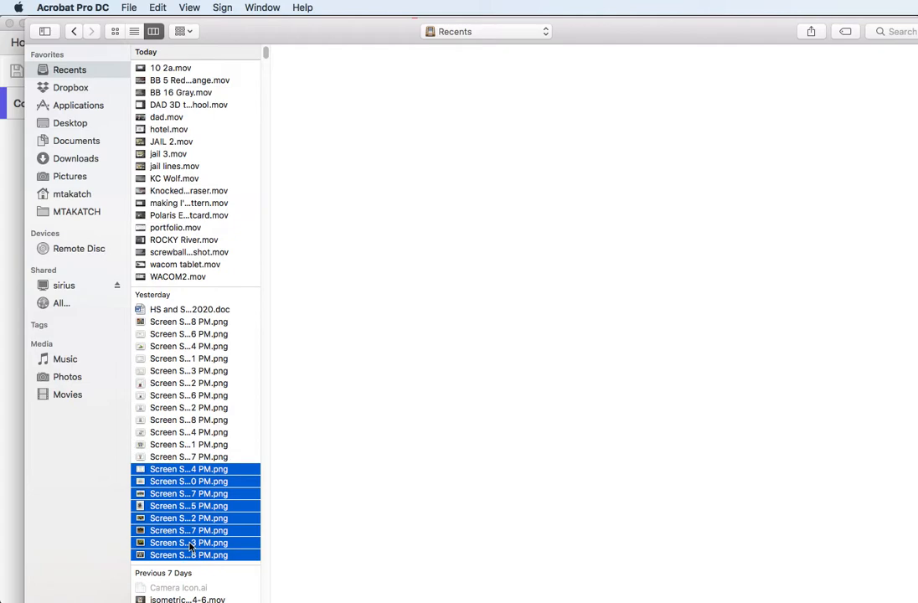
{"action": "left_click", "coordinate": [200, 460], "text": "super"}
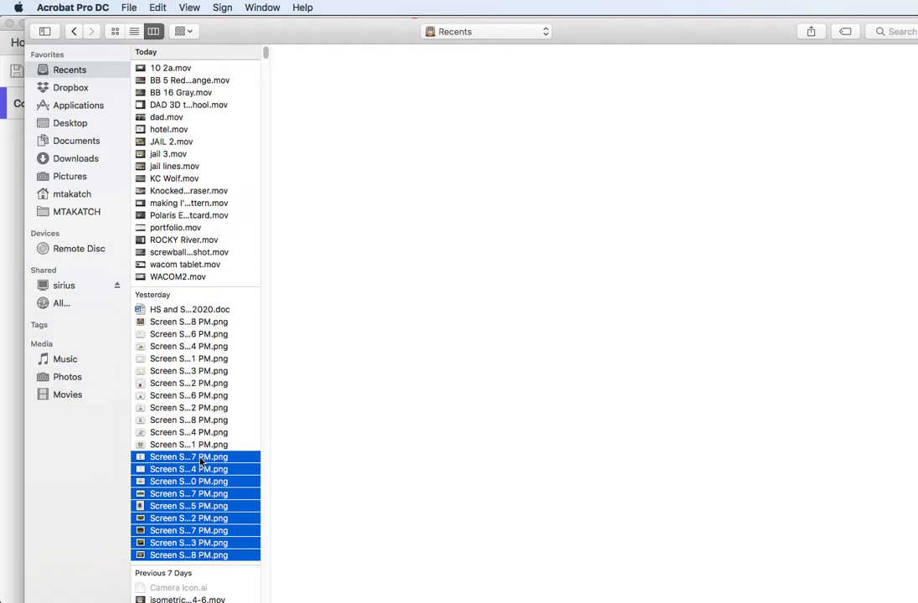
{"action": "left_click", "coordinate": [213, 322], "text": "shift"}
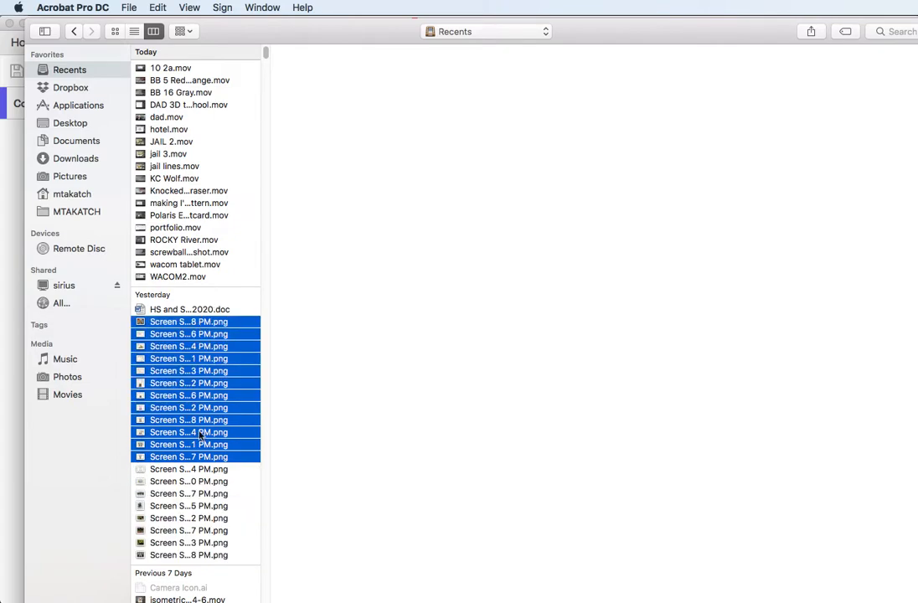
{"action": "left_click", "coordinate": [199, 551], "text": "shift"}
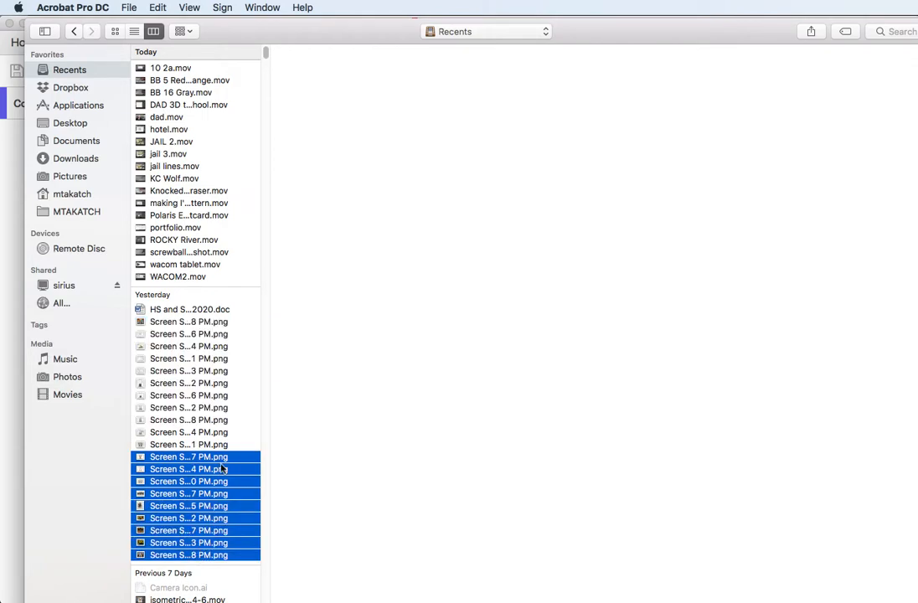
Select all of yesterday's PNG screenshots, from the first to the last, and add them to the files being combined
{"action": "left_click", "coordinate": [200, 322]}
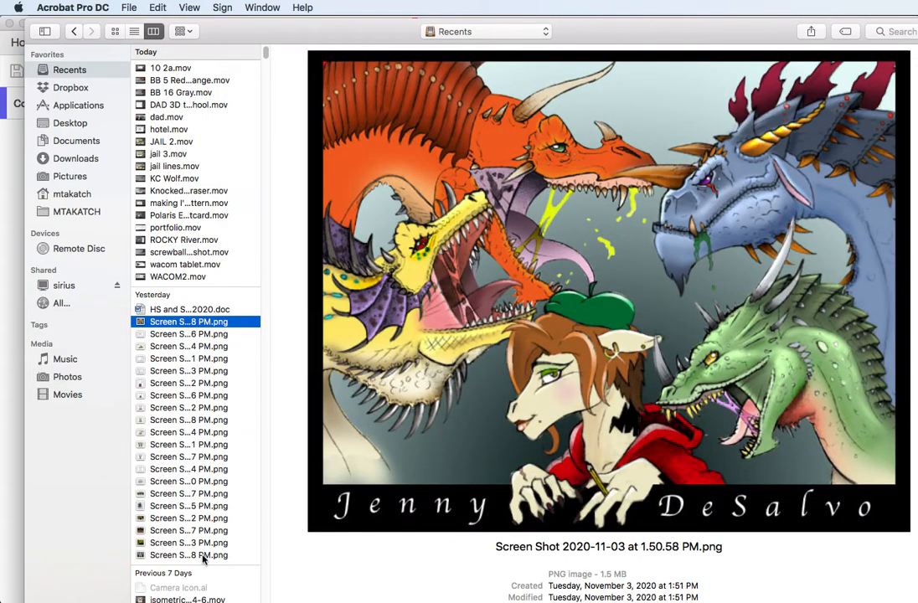
{"action": "left_click", "coordinate": [203, 554], "text": "shift"}
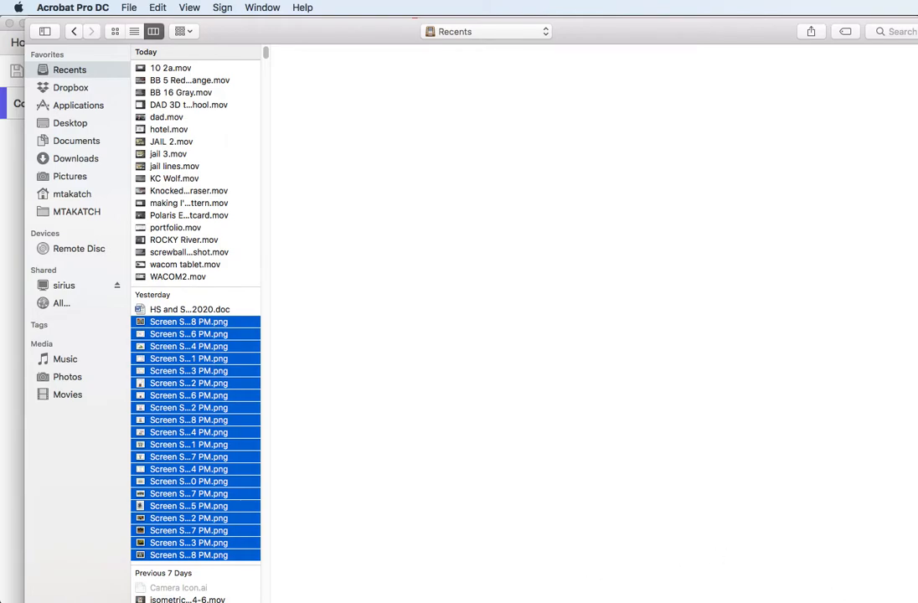
{"action": "key", "text": "Return"}
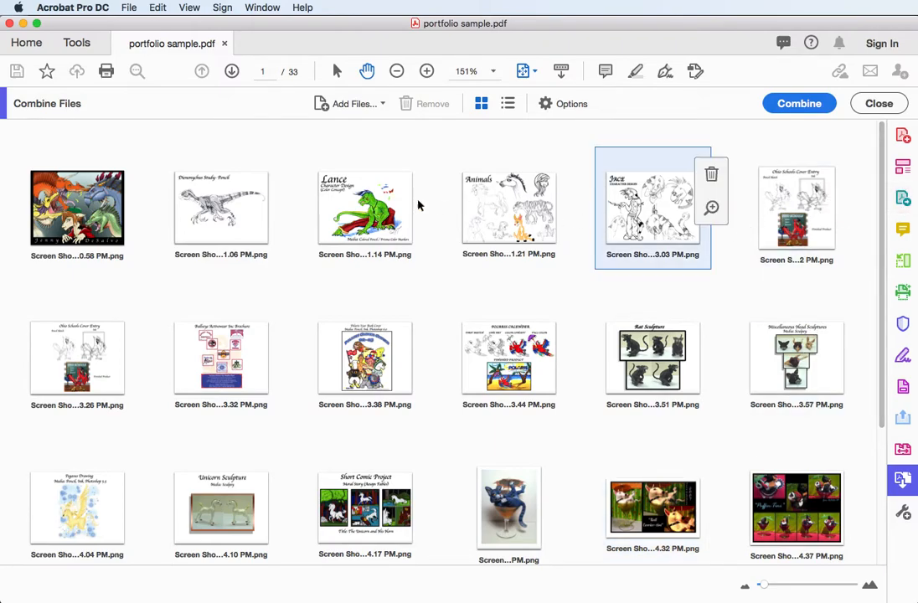
Try moving the dinosaur pencil study behind the Lance page and back, and preview the Pegasus Drawing page
{"action": "left_click_drag", "start_coordinate": [232, 220], "coordinate": [433, 250]}
{"action": "left_click_drag", "start_coordinate": [395, 212], "coordinate": [211, 225]}
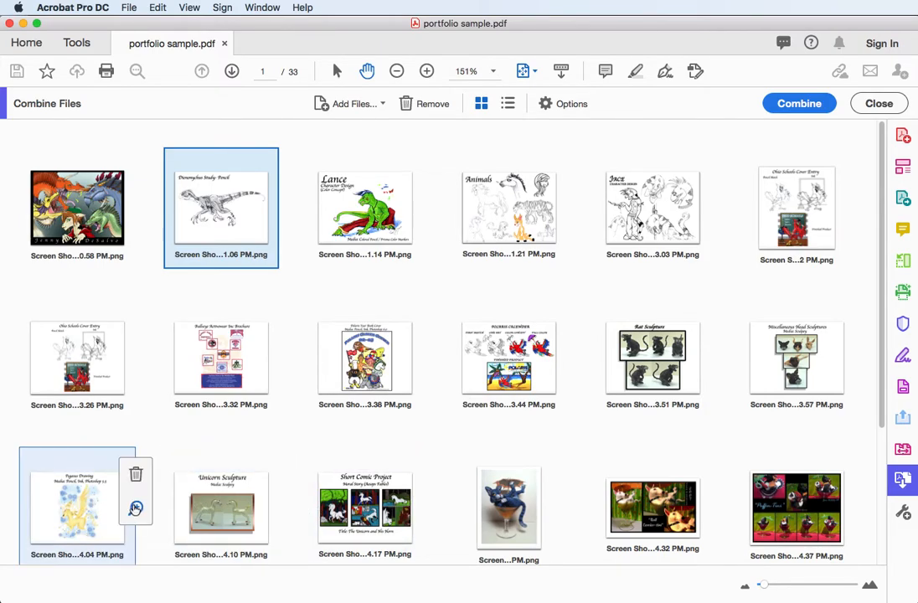
{"action": "left_click", "coordinate": [135, 507]}
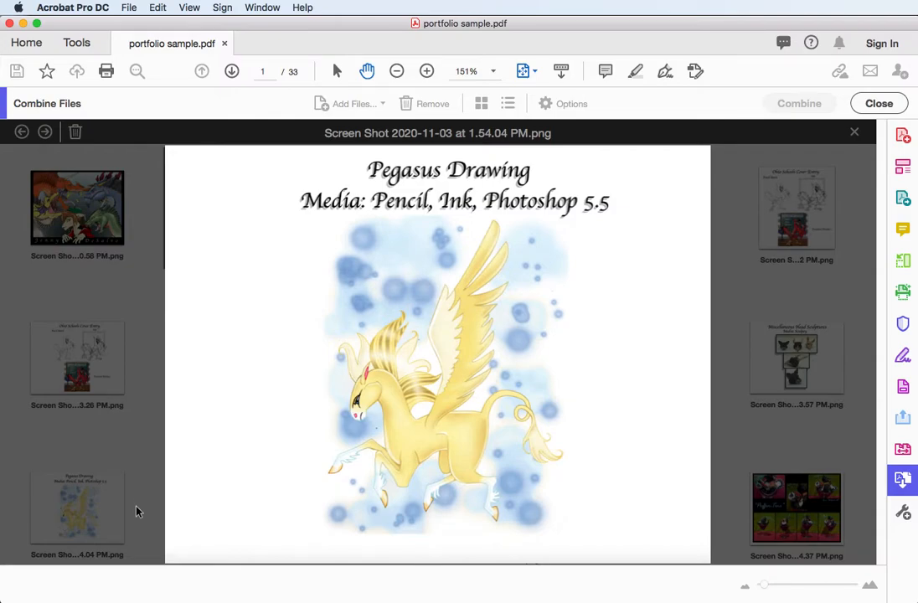
{"action": "left_click", "coordinate": [153, 268]}
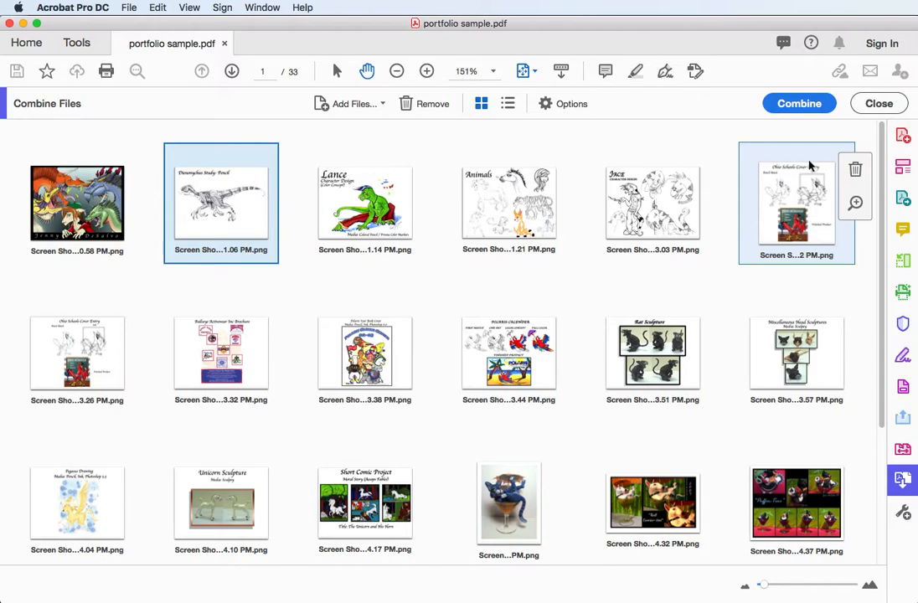
Preview both Ohio Schools Cover Entry pages and remove the duplicate, Screen Shot 2020-11-03 at 1.53.12 PM.png
{"action": "left_click", "coordinate": [855, 202]}
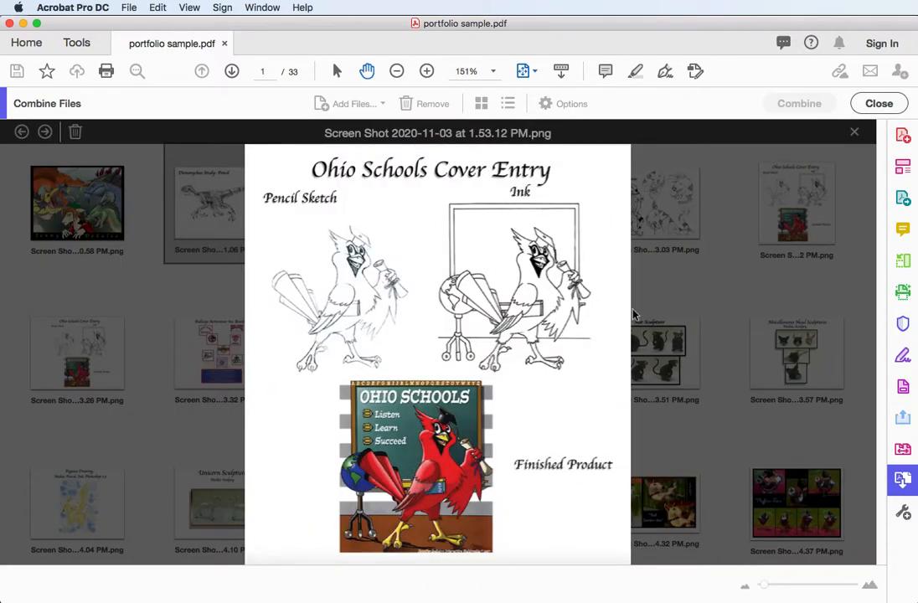
{"action": "left_click", "coordinate": [707, 256]}
{"action": "mouse_move", "coordinate": [106, 363]}
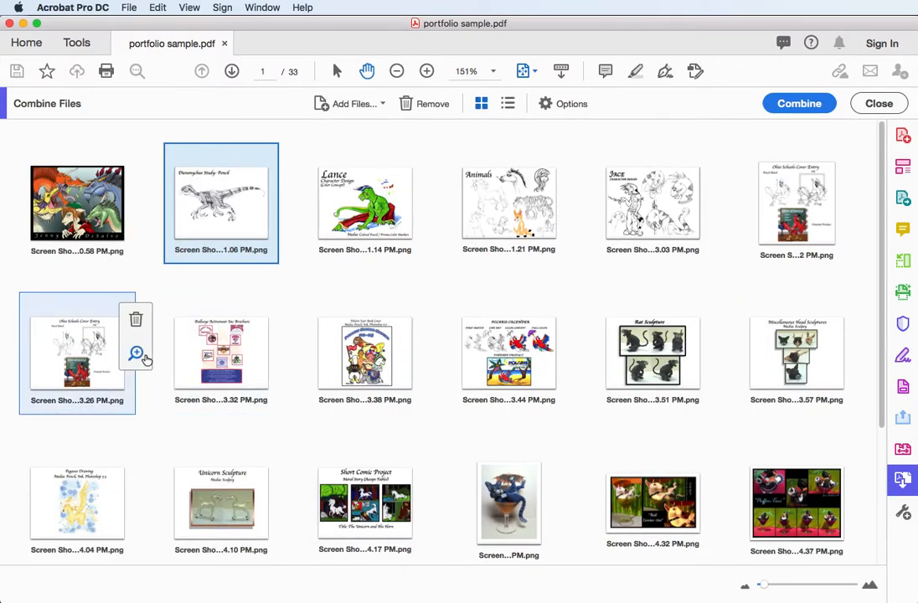
{"action": "left_click", "coordinate": [137, 353]}
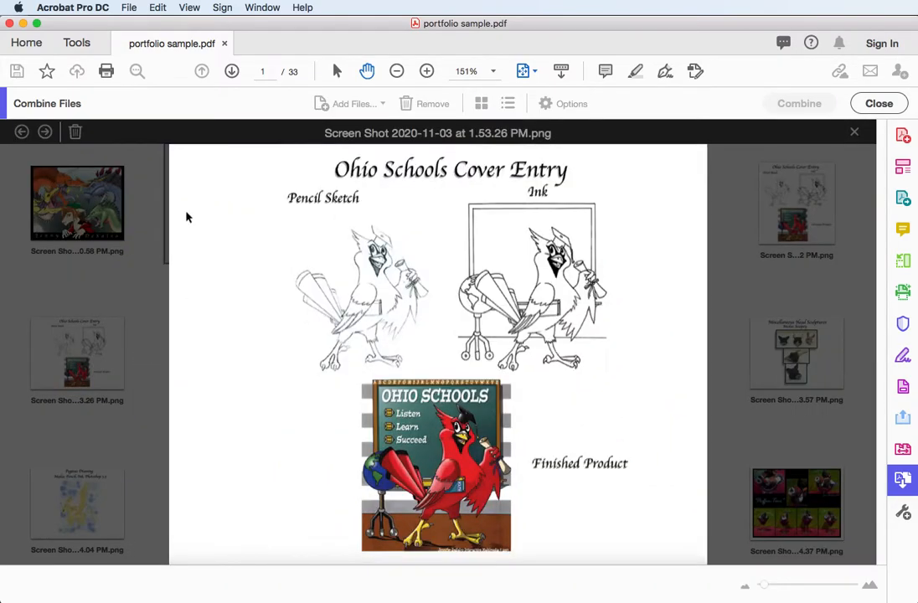
{"action": "left_click", "coordinate": [716, 250]}
{"action": "mouse_move", "coordinate": [837, 167]}
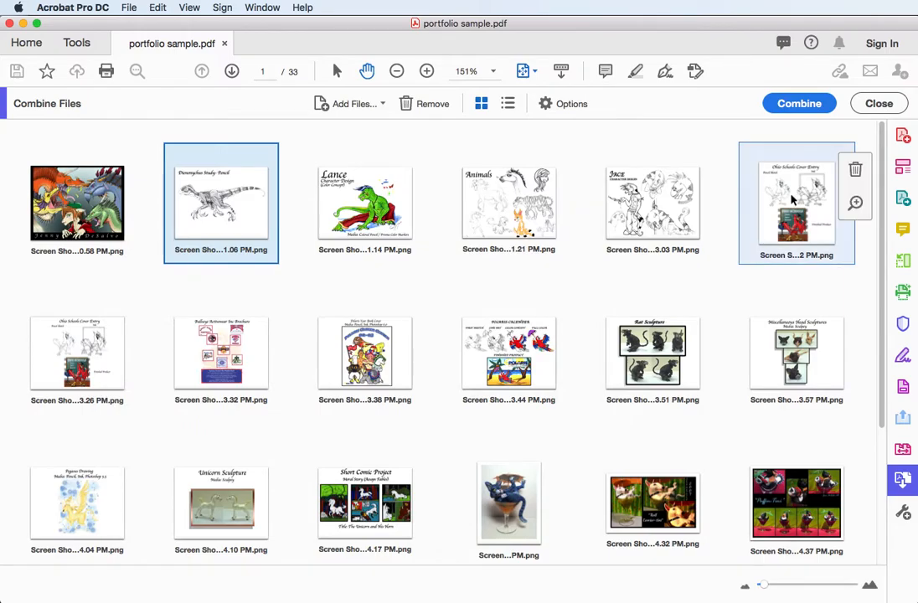
{"action": "left_click", "coordinate": [853, 170]}
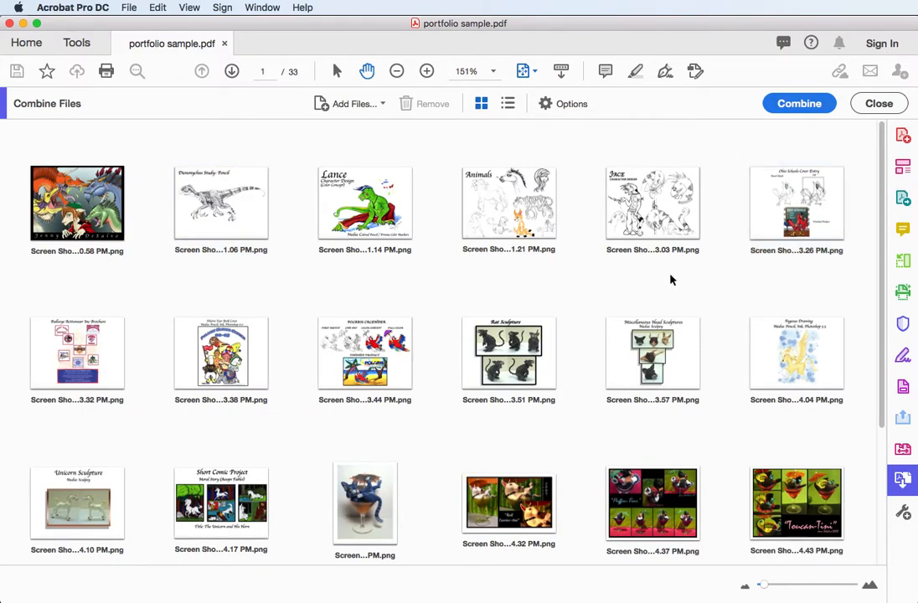
Combine the remaining images into one PDF and scroll through the resulting pages
{"action": "left_click", "coordinate": [802, 107]}
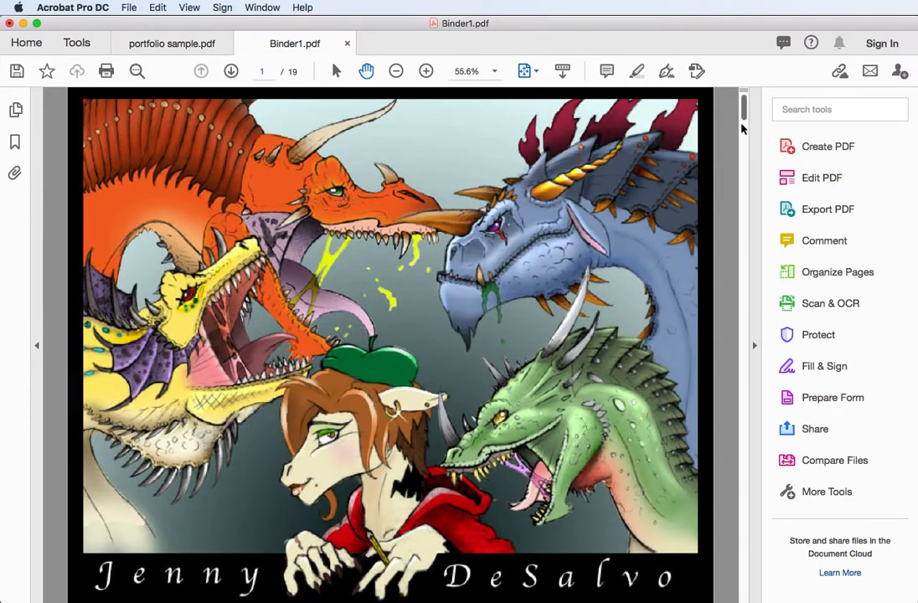
{"action": "left_click_drag", "start_coordinate": [740, 128], "coordinate": [752, 109]}
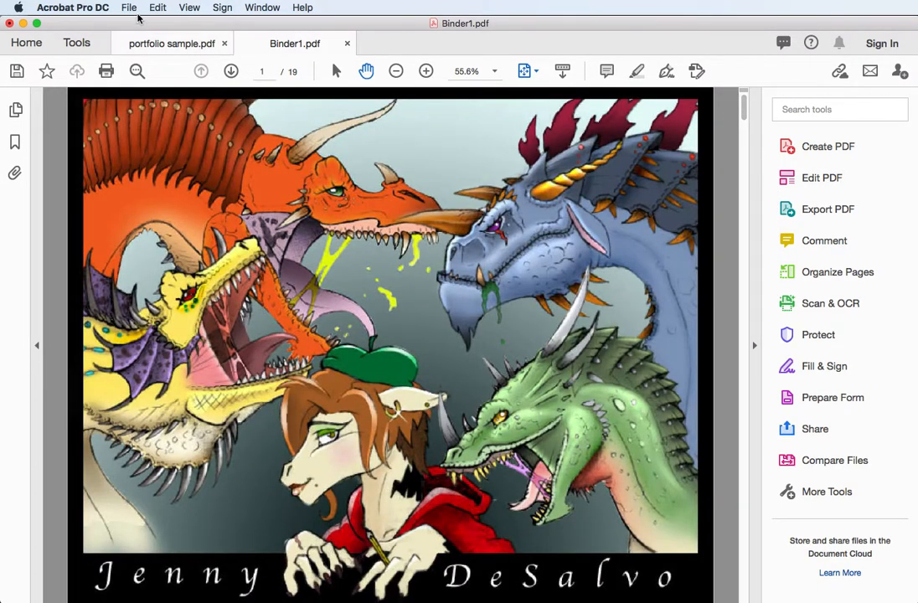
Close the combined binder and save it in the Portfolio folder, named with the artist's first name followed by "demo portfolio"
{"action": "left_click", "coordinate": [129, 8]}
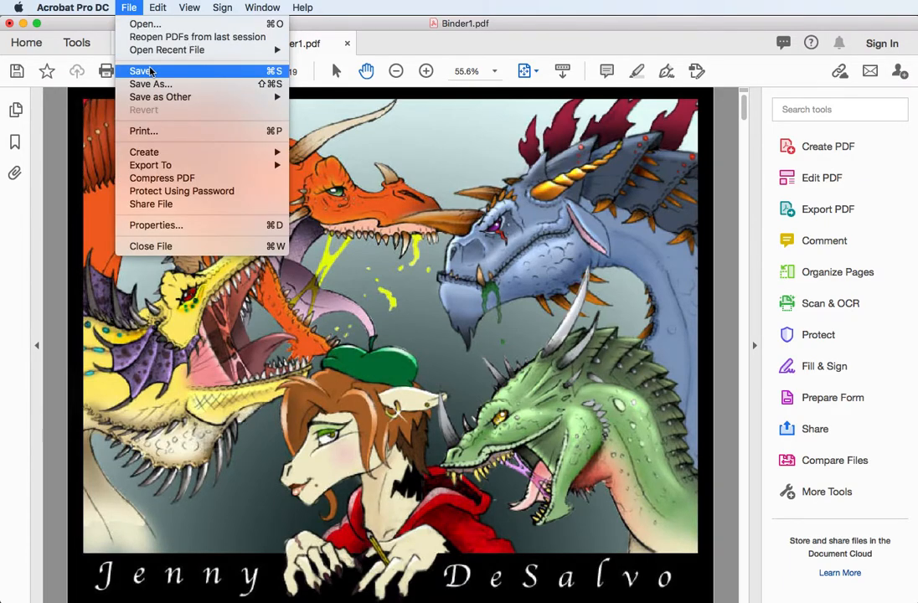
{"action": "left_click", "coordinate": [393, 44]}
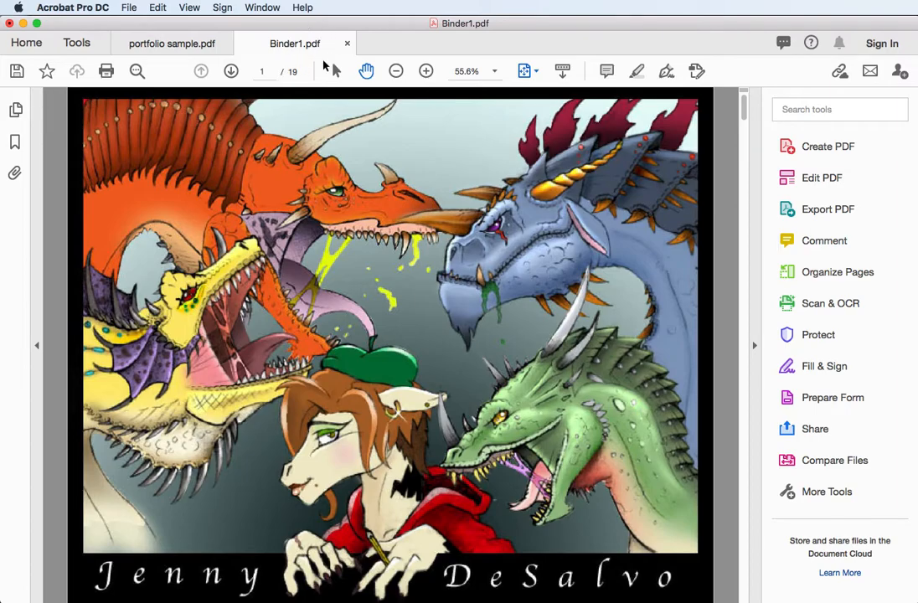
{"action": "left_click", "coordinate": [347, 44]}
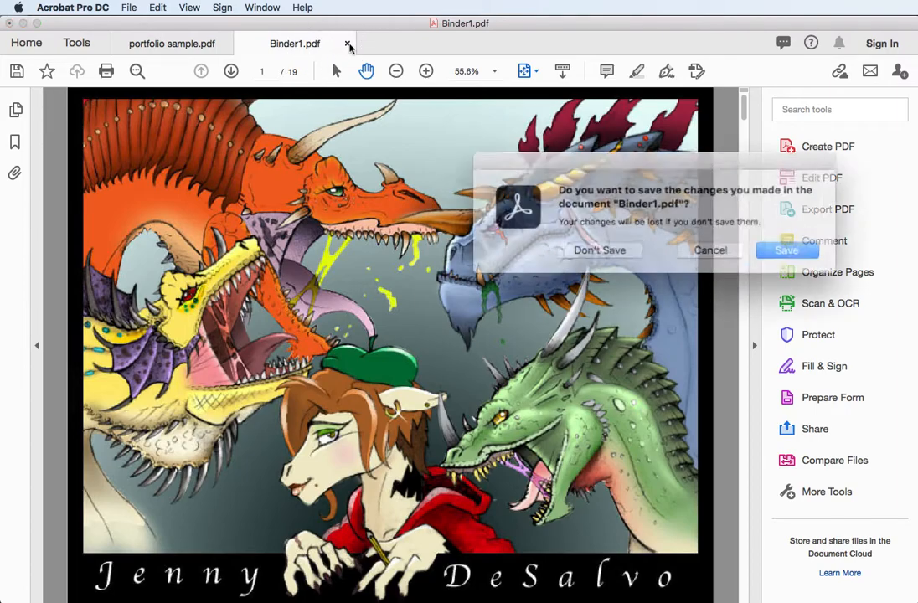
{"action": "left_click", "coordinate": [758, 243]}
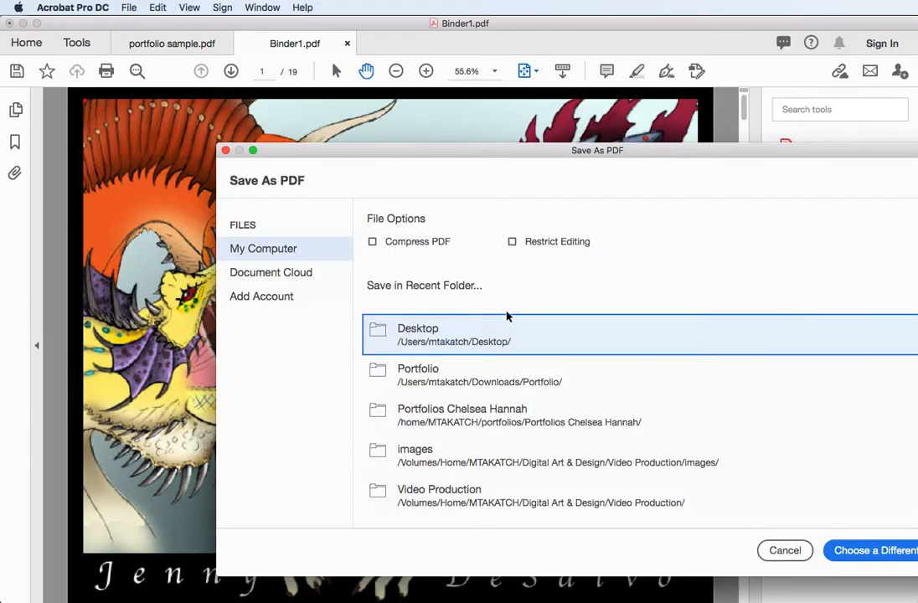
{"action": "left_click", "coordinate": [420, 379]}
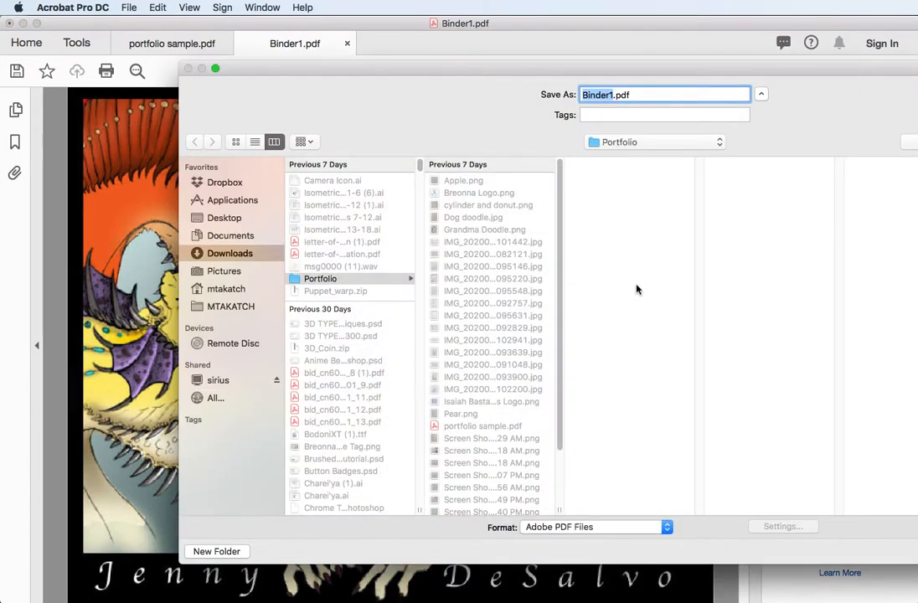
{"action": "type", "text": "Jens d"}
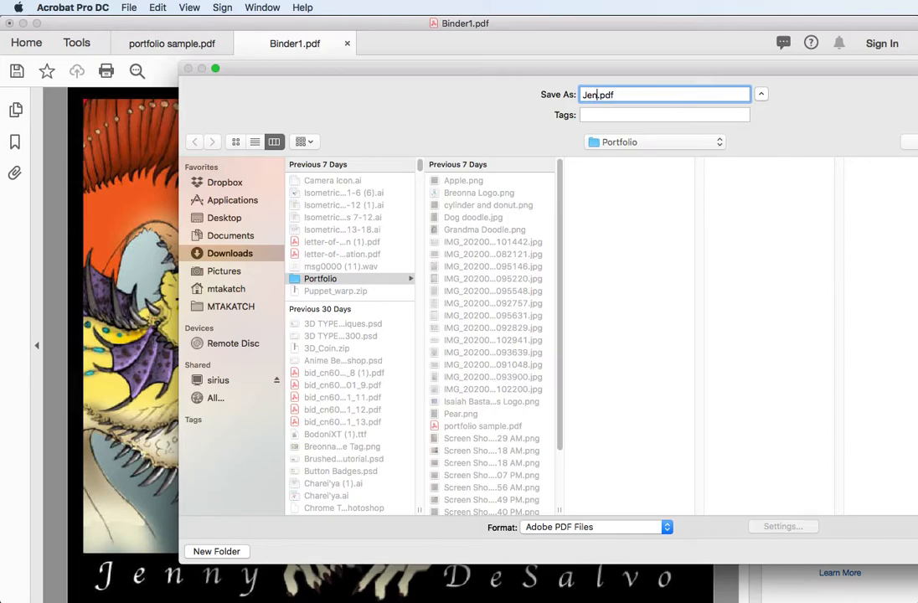
{"action": "type", "text": "emo portfolio"}
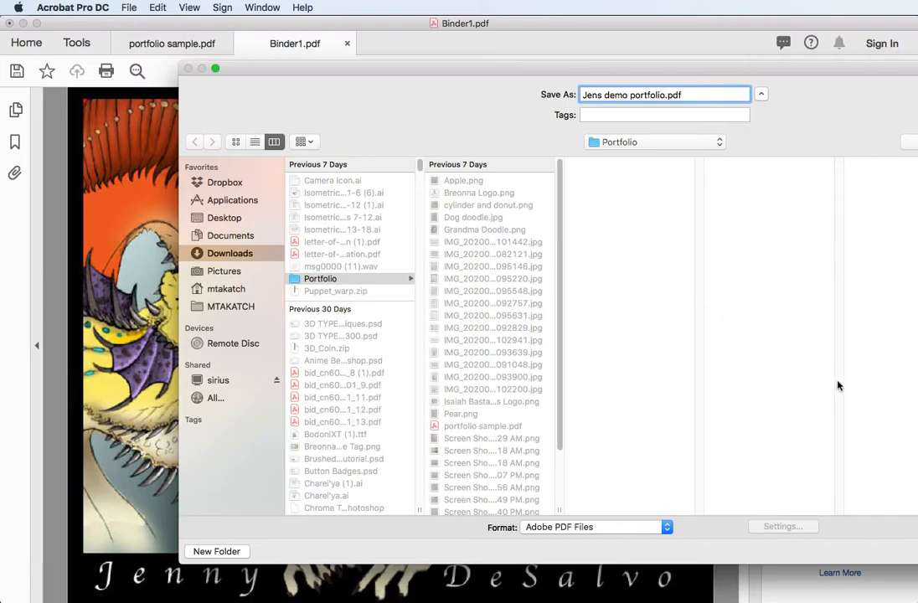
{"action": "left_click_drag", "start_coordinate": [894, 69], "coordinate": [703, 55]}
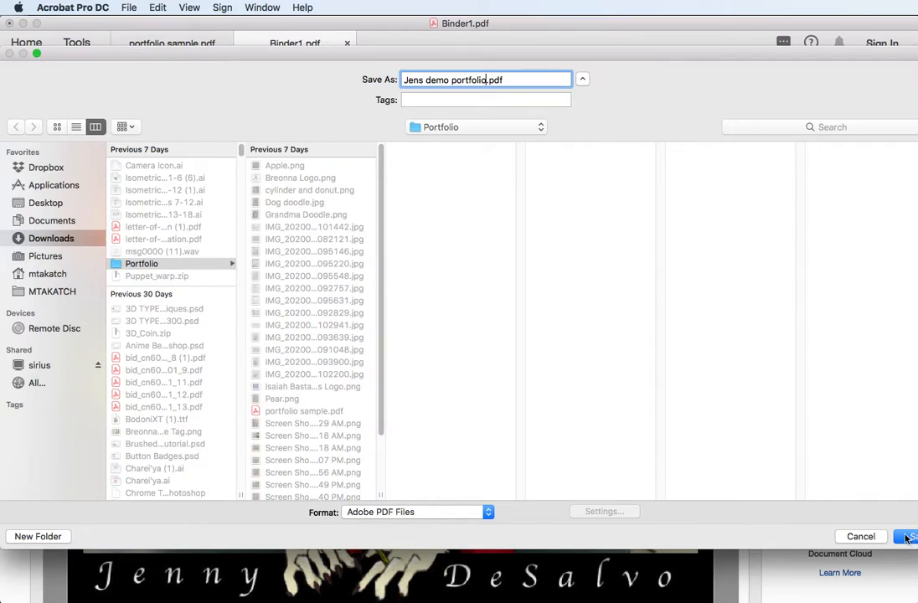
{"action": "left_click", "coordinate": [906, 538]}
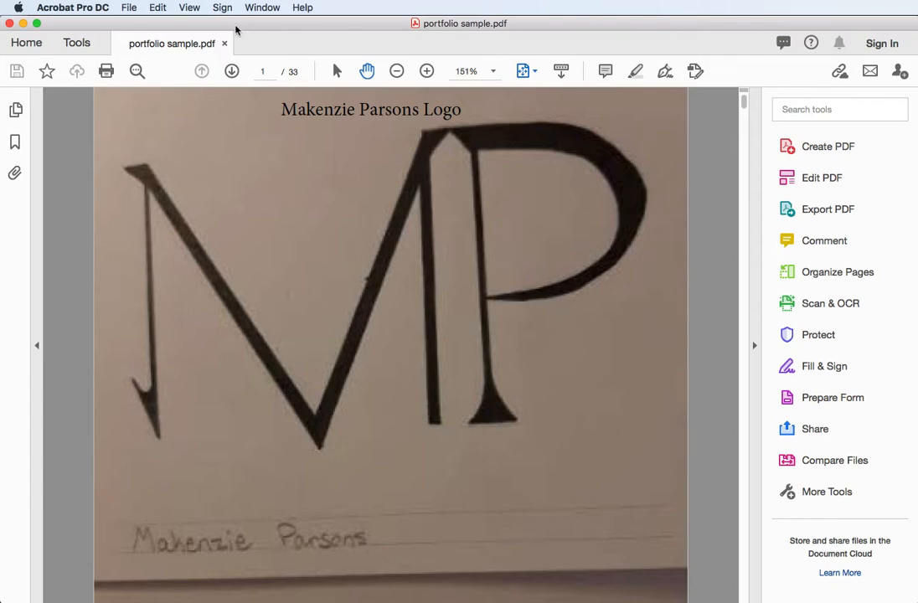
Reopen the newly saved demo portfolio PDF from the recent files
{"action": "left_click", "coordinate": [129, 7]}
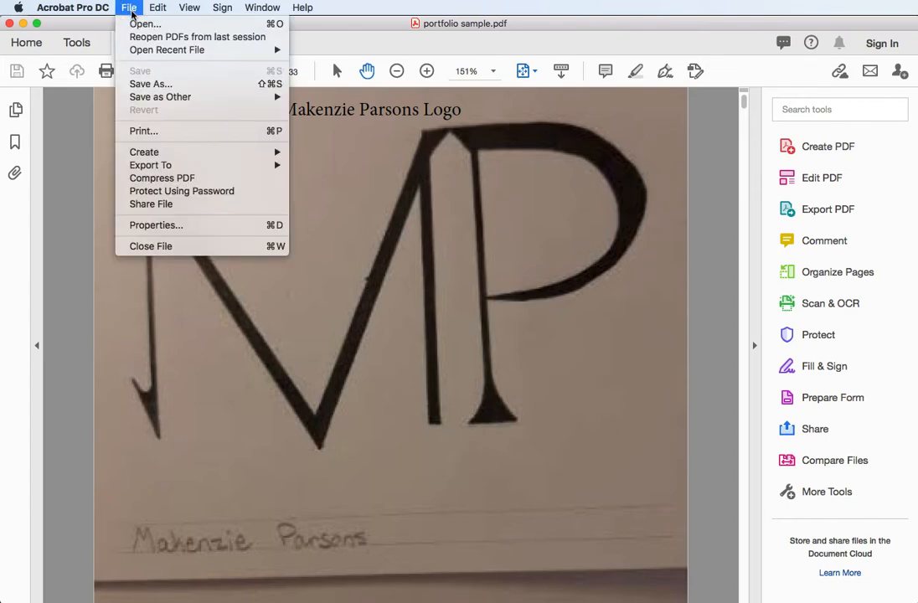
{"action": "mouse_move", "coordinate": [146, 49]}
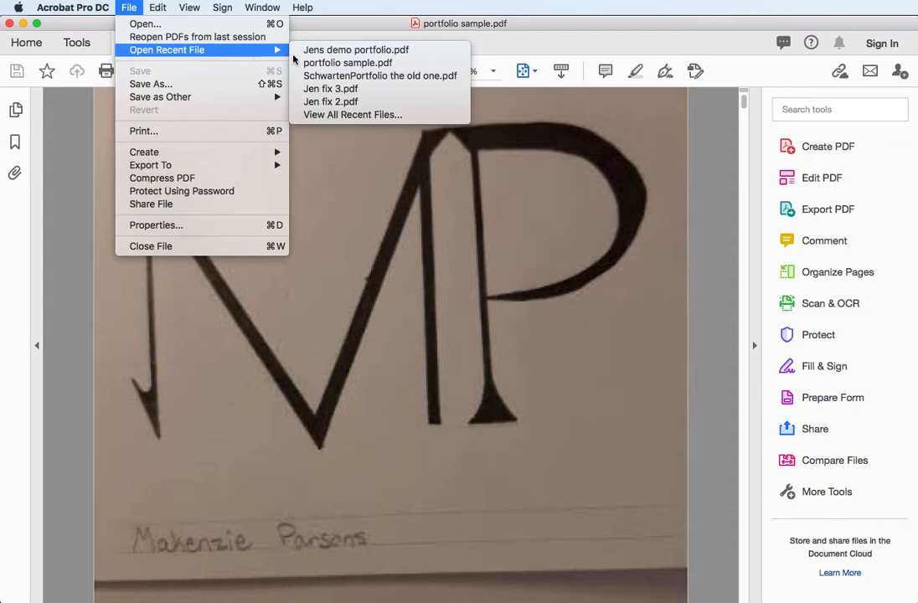
{"action": "left_click", "coordinate": [335, 50]}
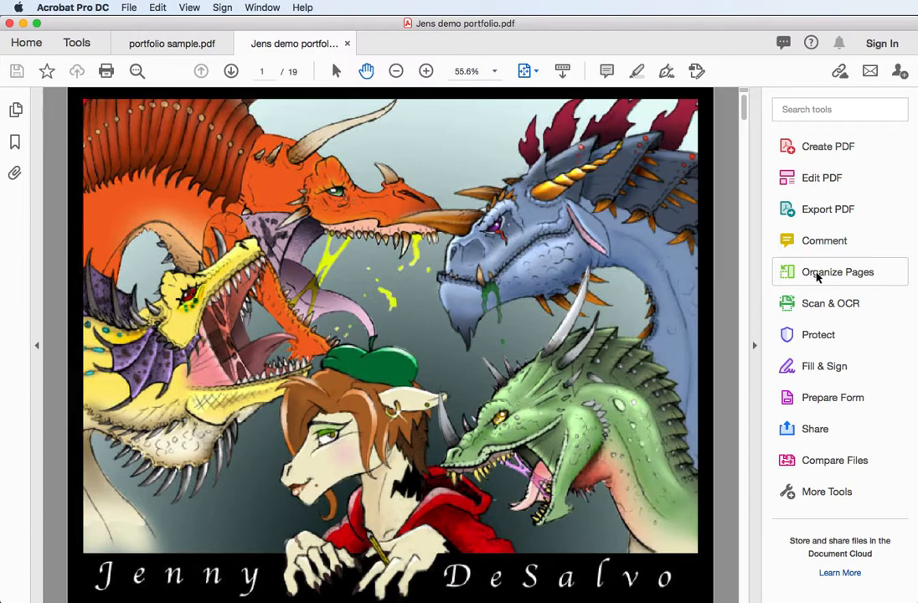
Organize the pages by moving the Lance page ahead of the Dienonychus study, and rotate it clockwise through four quarter turns
{"action": "left_click", "coordinate": [817, 276]}
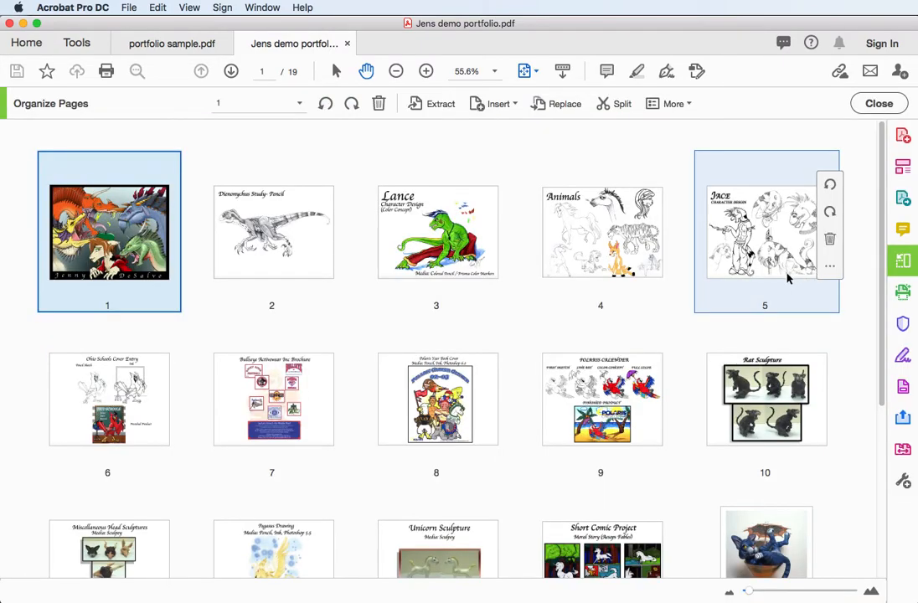
{"action": "left_click_drag", "start_coordinate": [436, 268], "coordinate": [251, 266]}
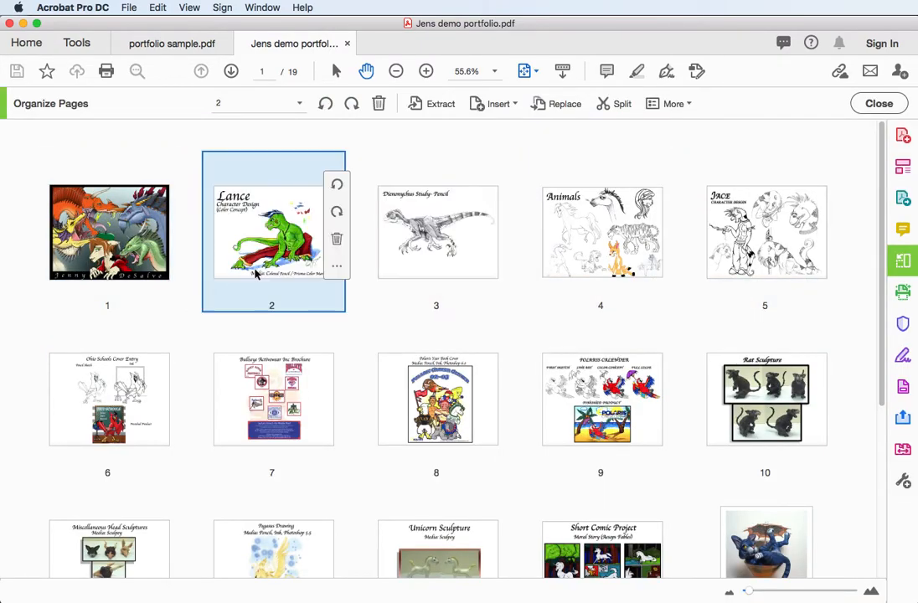
{"action": "left_click", "coordinate": [351, 106]}
{"action": "left_click", "coordinate": [352, 106]}
{"action": "left_click", "coordinate": [351, 106]}
{"action": "left_click", "coordinate": [352, 106]}
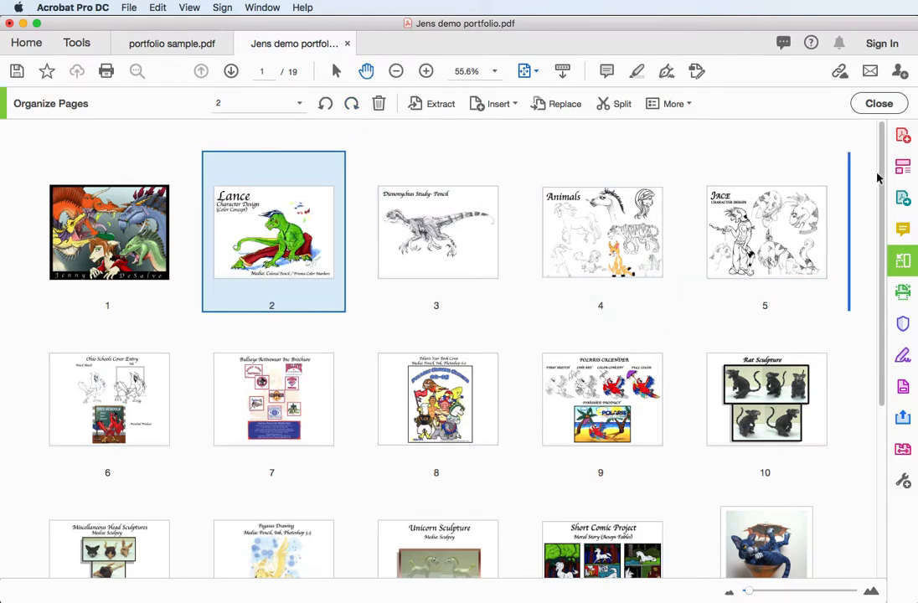
{"action": "left_click", "coordinate": [879, 104]}
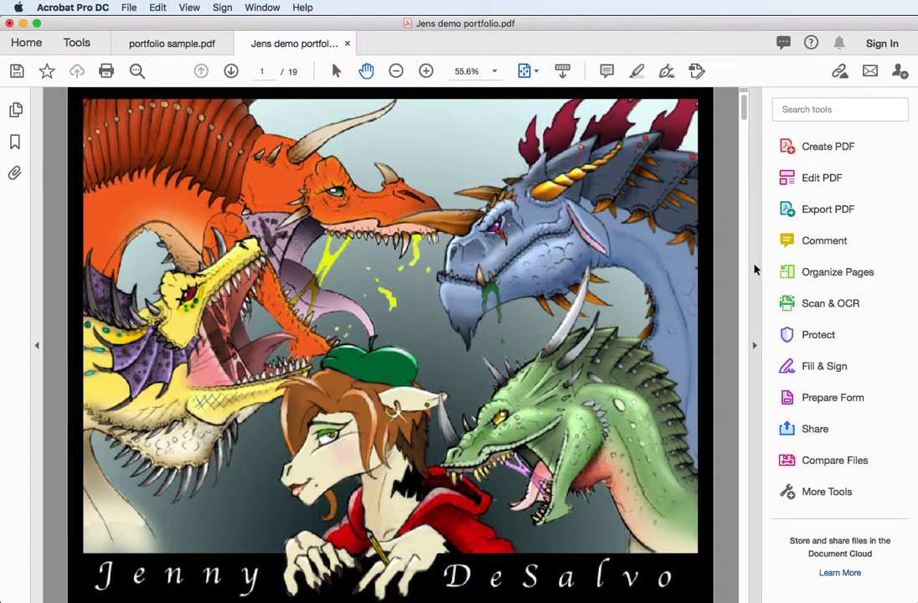
Make the Lance page editable and add a text box above the figure containing the artist's first name
{"action": "scroll", "coordinate": [742, 241], "scroll_direction": "down", "scroll_amount": 3}
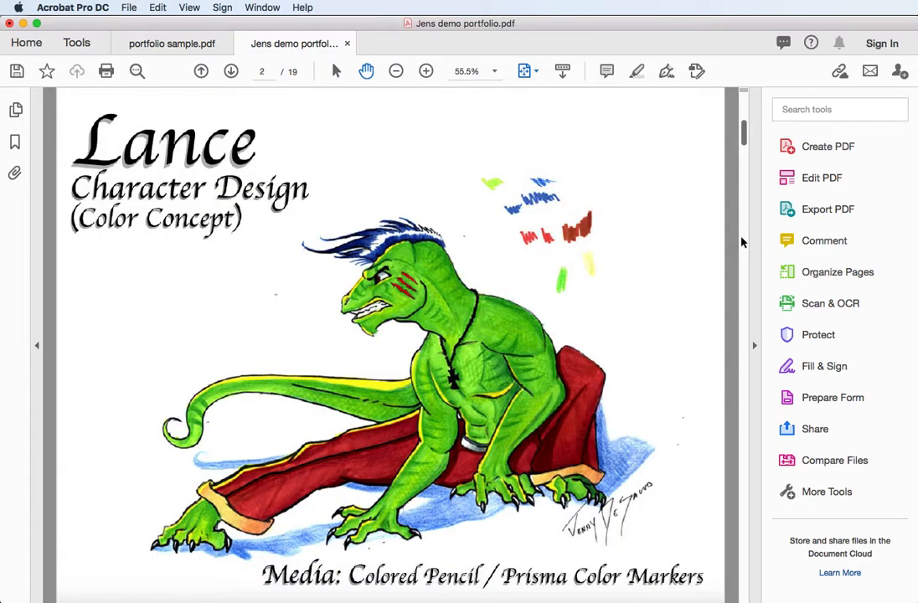
{"action": "left_click", "coordinate": [813, 179]}
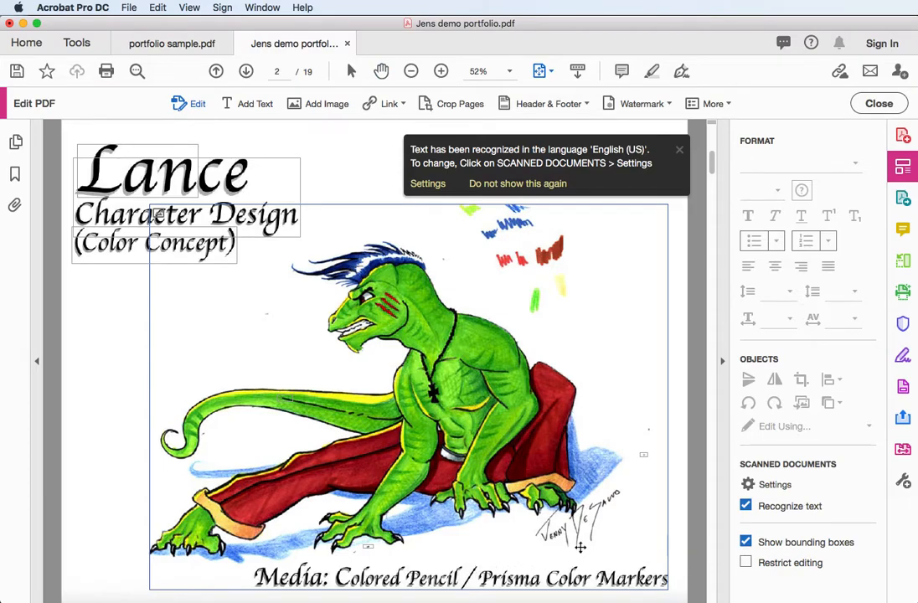
{"action": "left_click", "coordinate": [680, 152]}
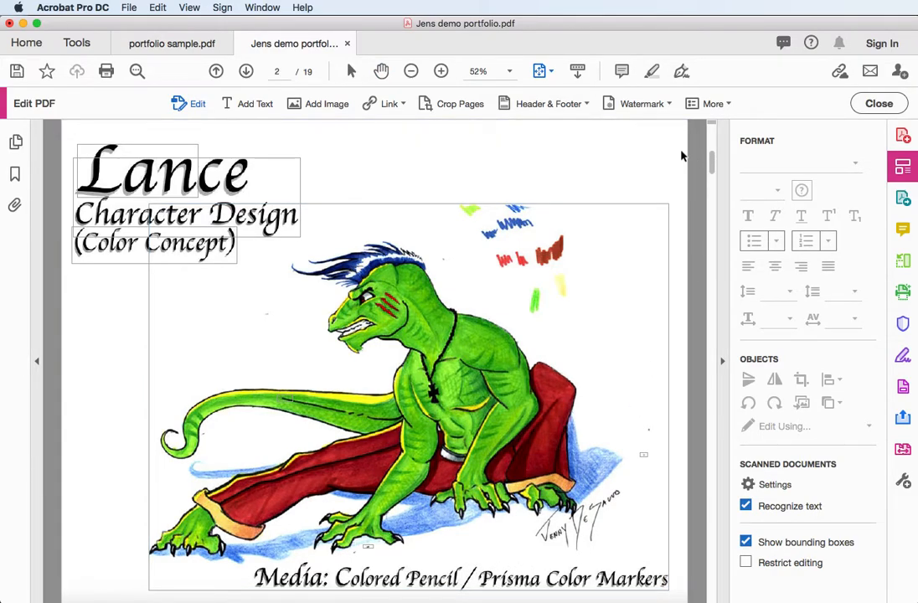
{"action": "left_click", "coordinate": [384, 173]}
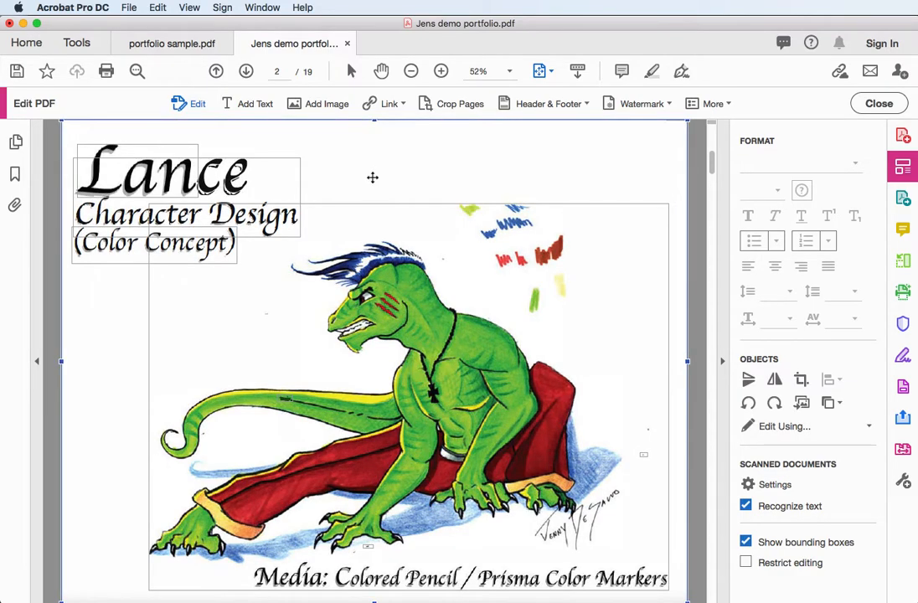
{"action": "left_click", "coordinate": [256, 105]}
{"action": "left_click_drag", "start_coordinate": [344, 147], "coordinate": [630, 178]}
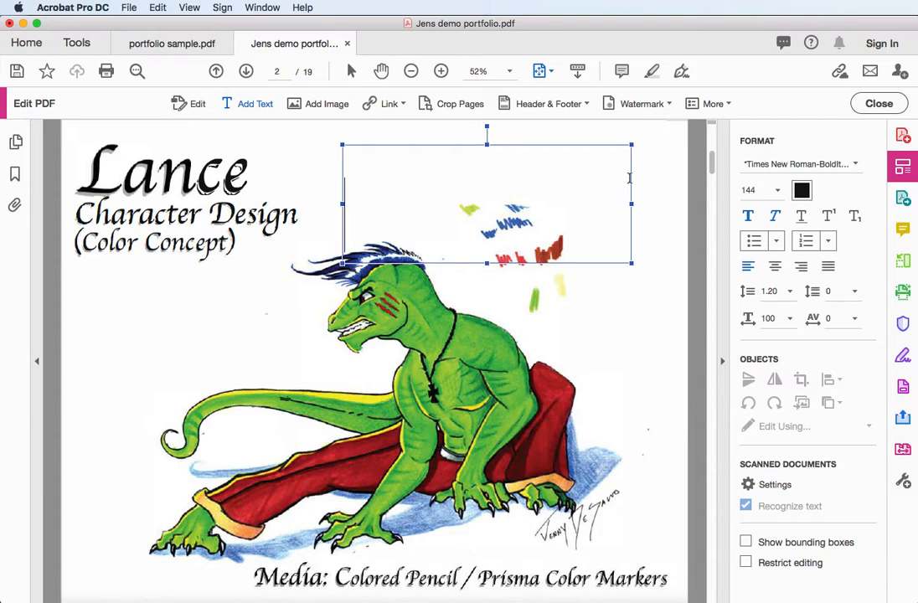
{"action": "type", "text": "Jen"}
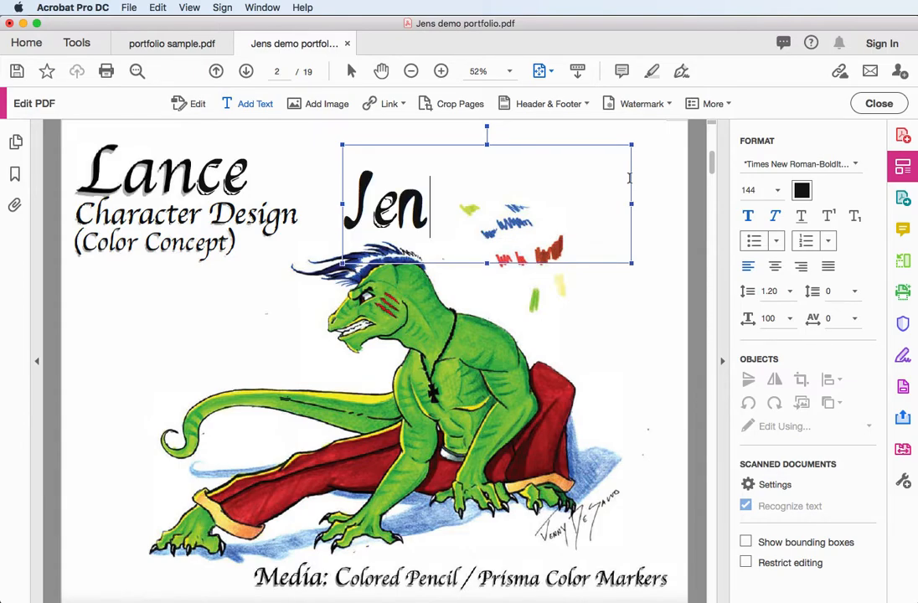
Format the added name as 18-point Times New Roman without bold or italic
{"action": "left_click_drag", "start_coordinate": [454, 206], "coordinate": [338, 199]}
{"action": "left_click", "coordinate": [778, 191]}
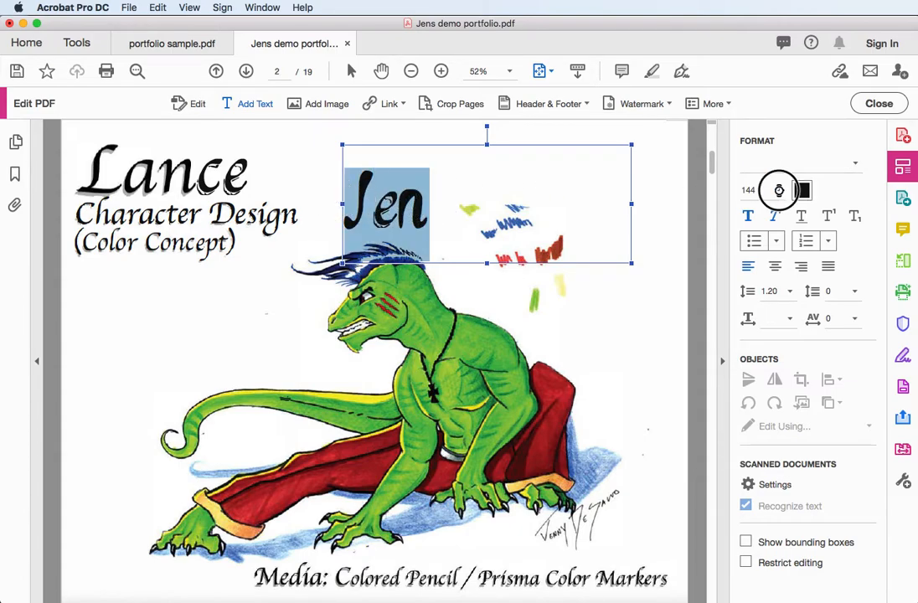
{"action": "left_click", "coordinate": [762, 300]}
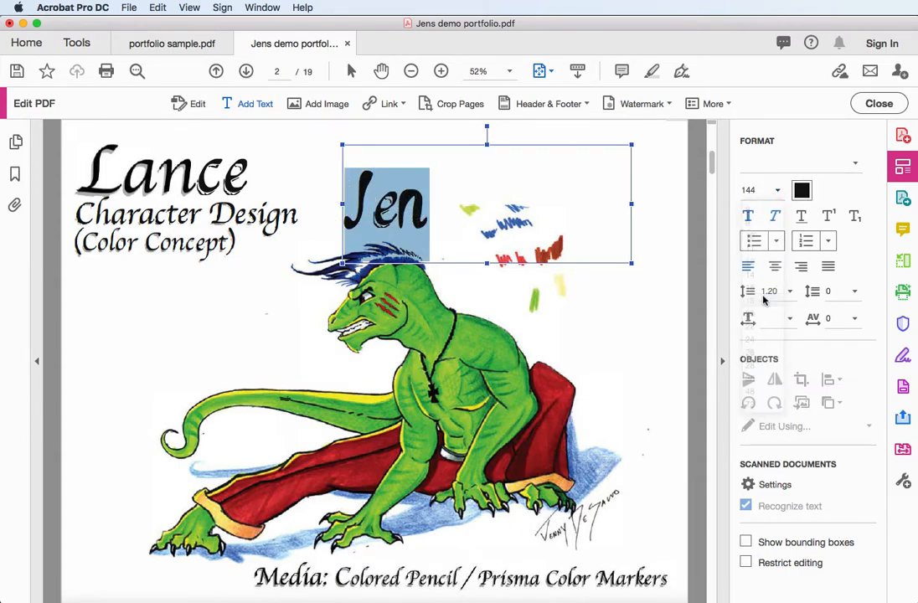
{"action": "left_click", "coordinate": [855, 162]}
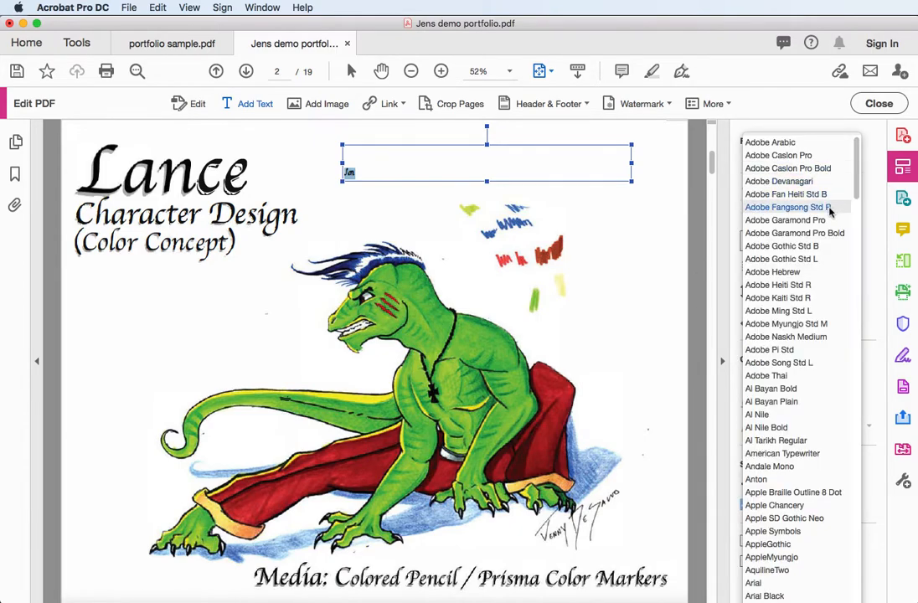
{"action": "scroll", "coordinate": [829, 209], "scroll_direction": "down", "scroll_amount": 20}
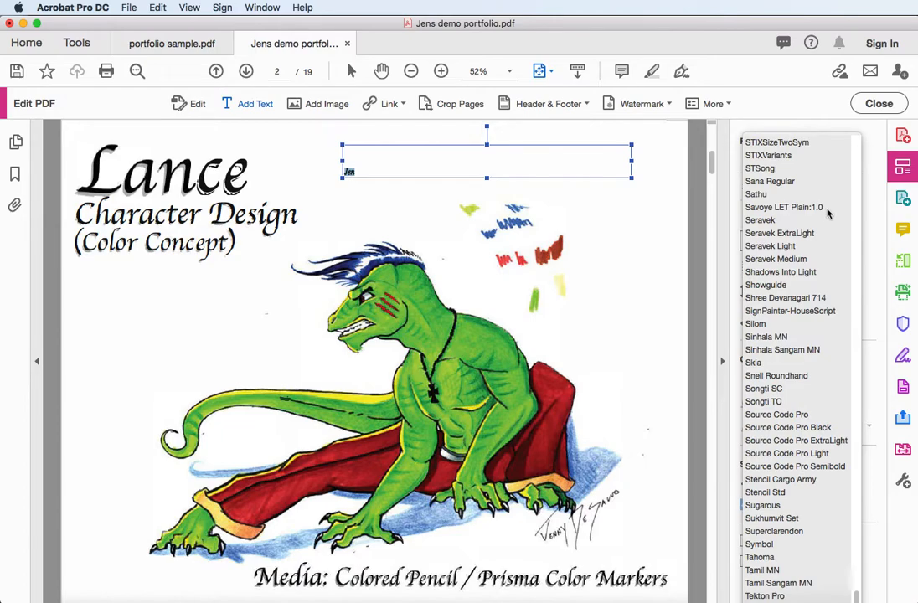
{"action": "scroll", "coordinate": [762, 584], "scroll_direction": "down", "scroll_amount": 3}
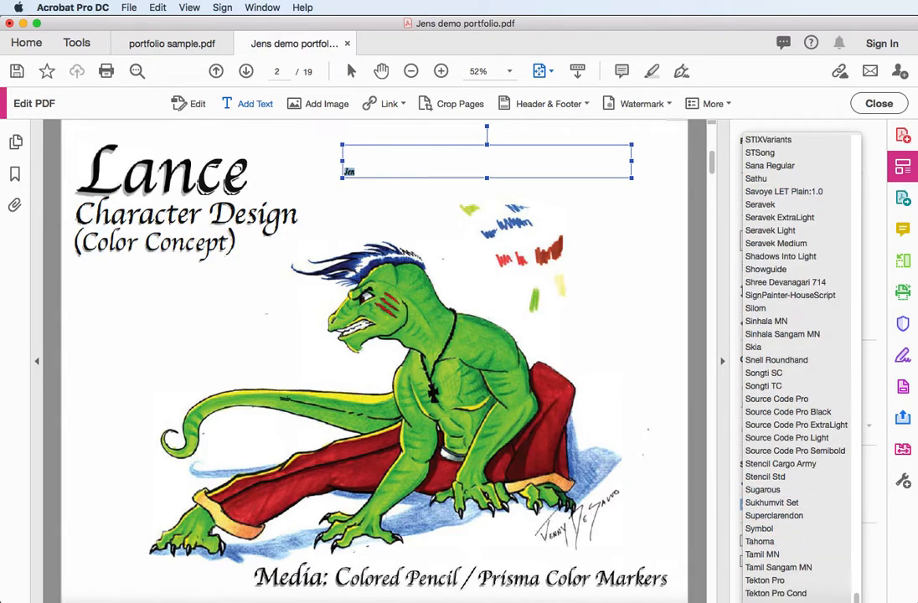
{"action": "scroll", "coordinate": [762, 582], "scroll_direction": "down", "scroll_amount": 3}
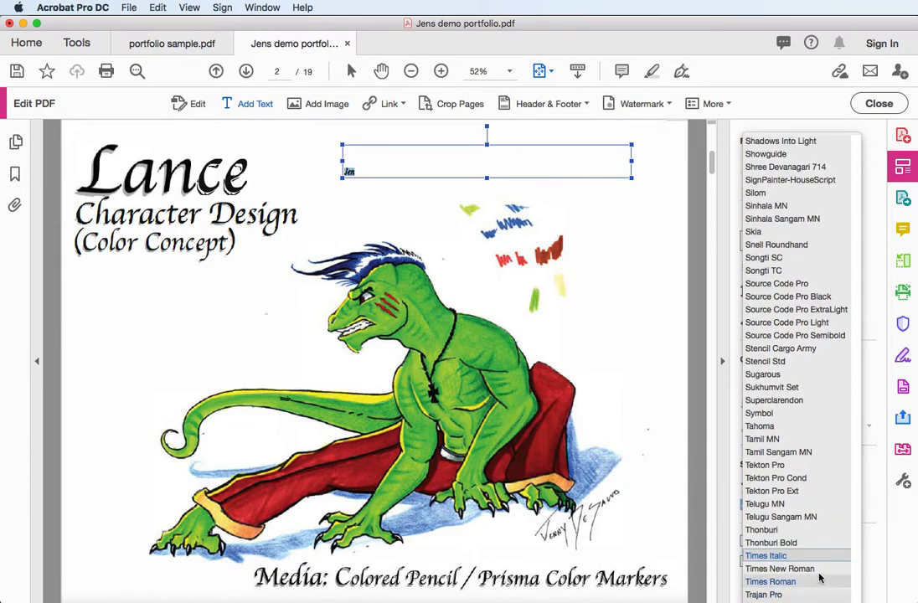
{"action": "left_click", "coordinate": [821, 570]}
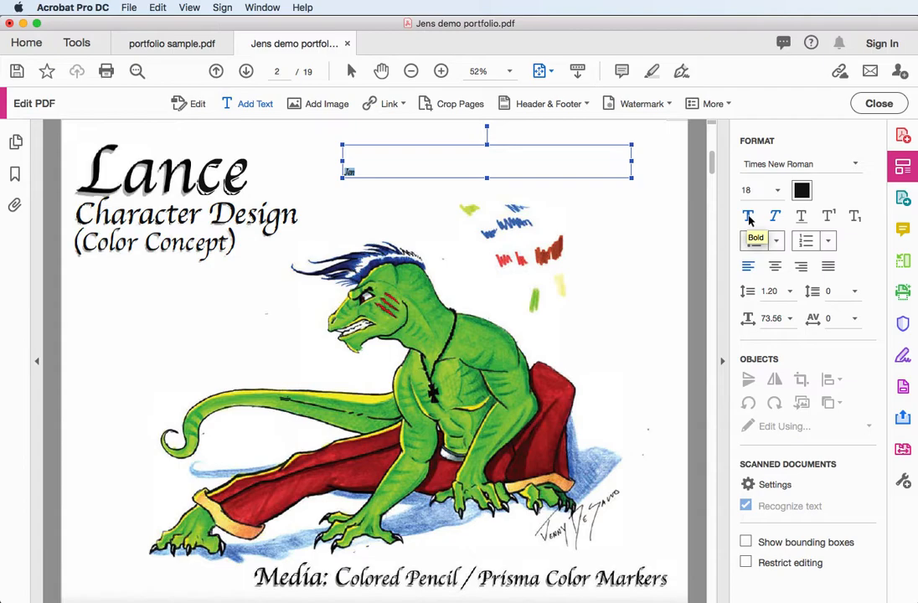
Extend the added name with "'s Portfolio" and set the whole line to 22 points
{"action": "left_click", "coordinate": [361, 172]}
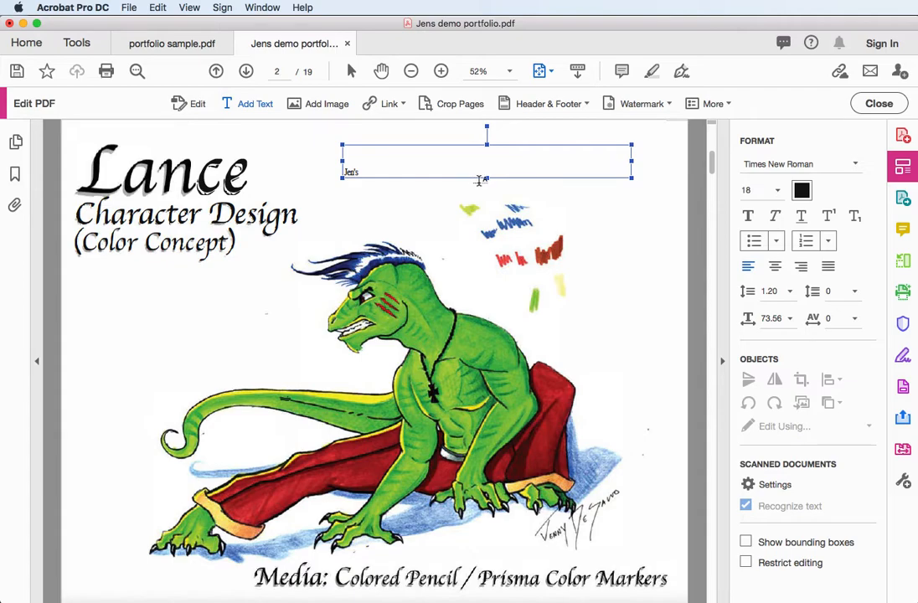
{"action": "type", "text": "'s Portfolio"}
{"action": "triple_click", "coordinate": [396, 172]}
{"action": "left_click", "coordinate": [777, 191]}
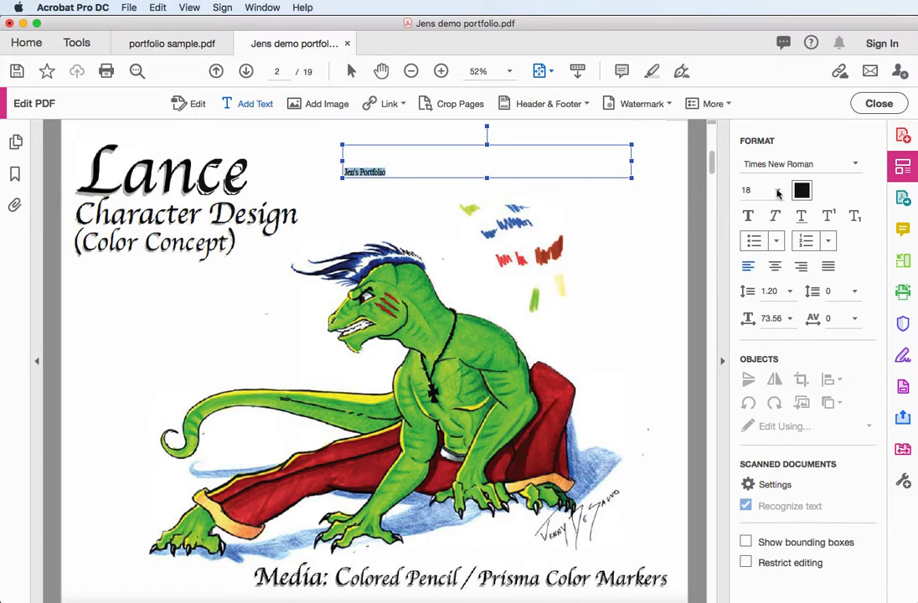
{"action": "left_click", "coordinate": [762, 319]}
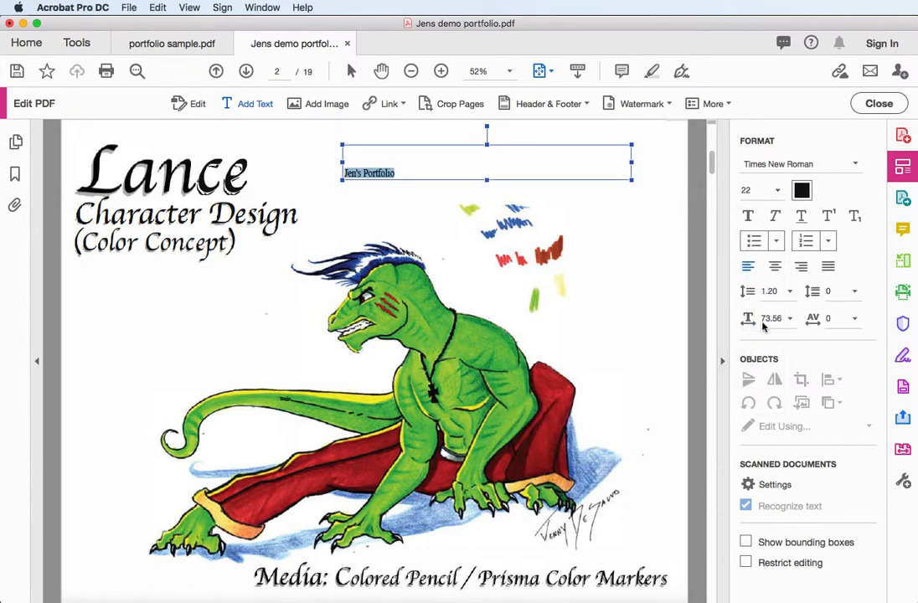
Center the portfolio line within its text box and move the box slightly up and to the right on the page
{"action": "left_click", "coordinate": [774, 266]}
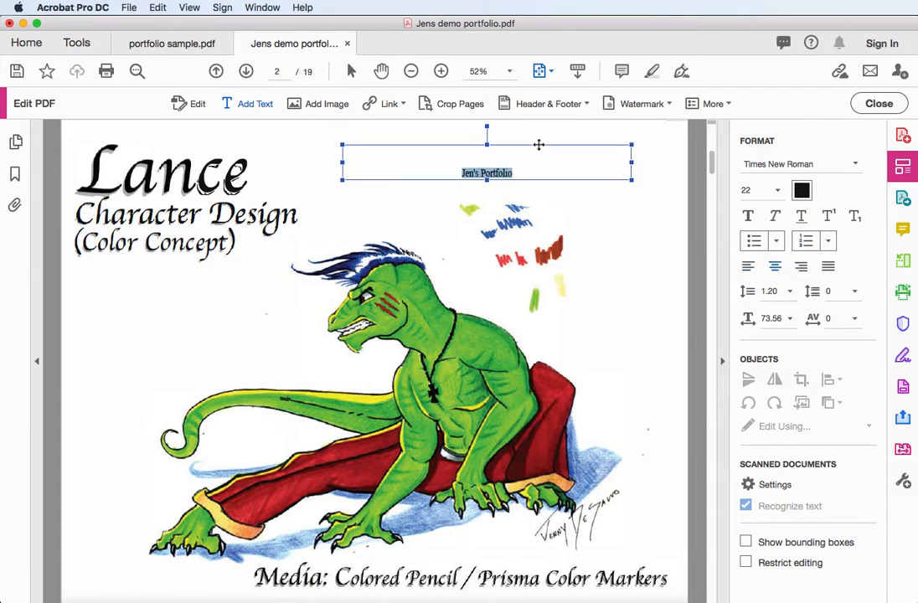
{"action": "mouse_move", "coordinate": [538, 145]}
{"action": "left_mouse_down"}
{"action": "mouse_move", "coordinate": [506, 143]}
{"action": "mouse_move", "coordinate": [551, 146]}
{"action": "left_mouse_up"}
{"action": "left_click", "coordinate": [634, 201]}
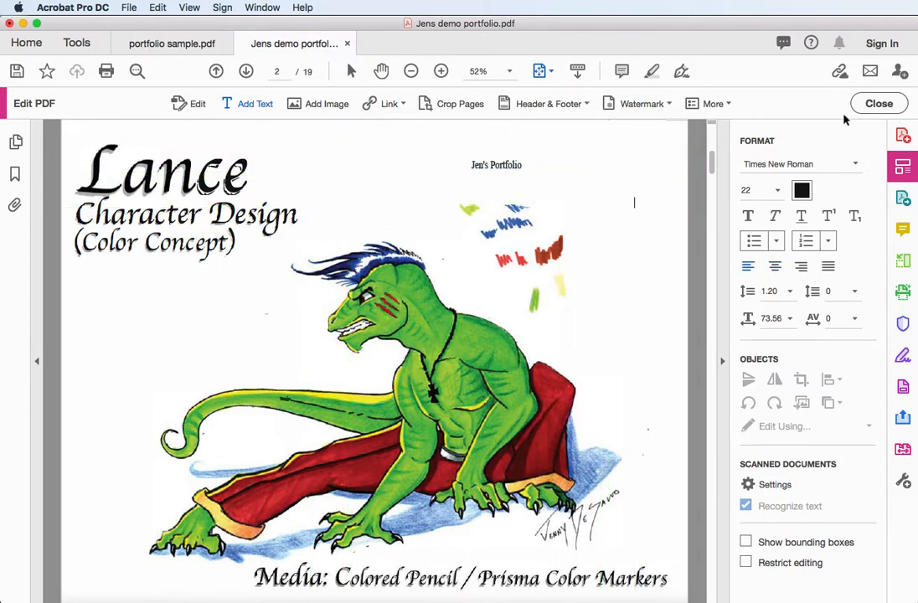
Leave PDF editing, cancel the assistive reading setup, and close the demo portfolio without saving its changes
{"action": "left_click", "coordinate": [875, 104]}
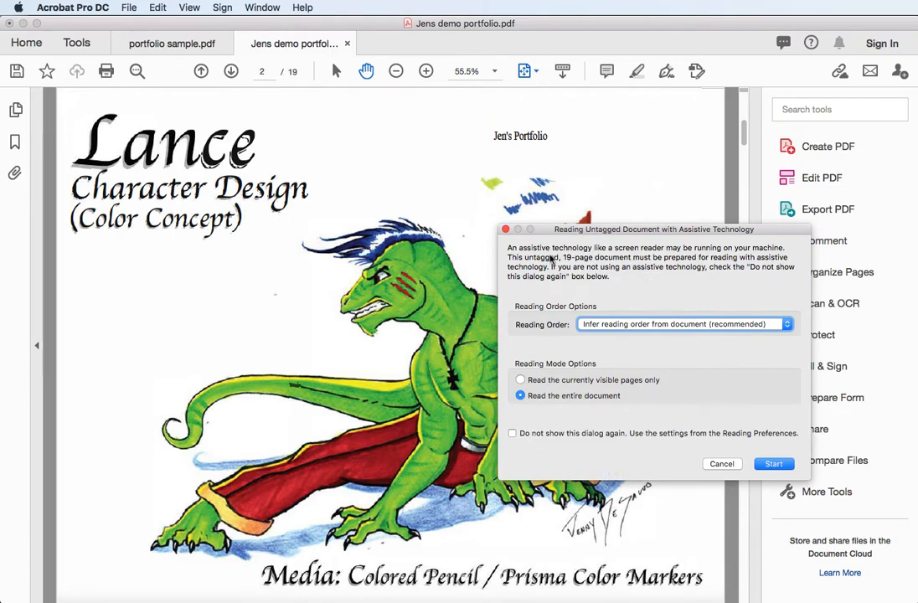
{"action": "left_click", "coordinate": [720, 465]}
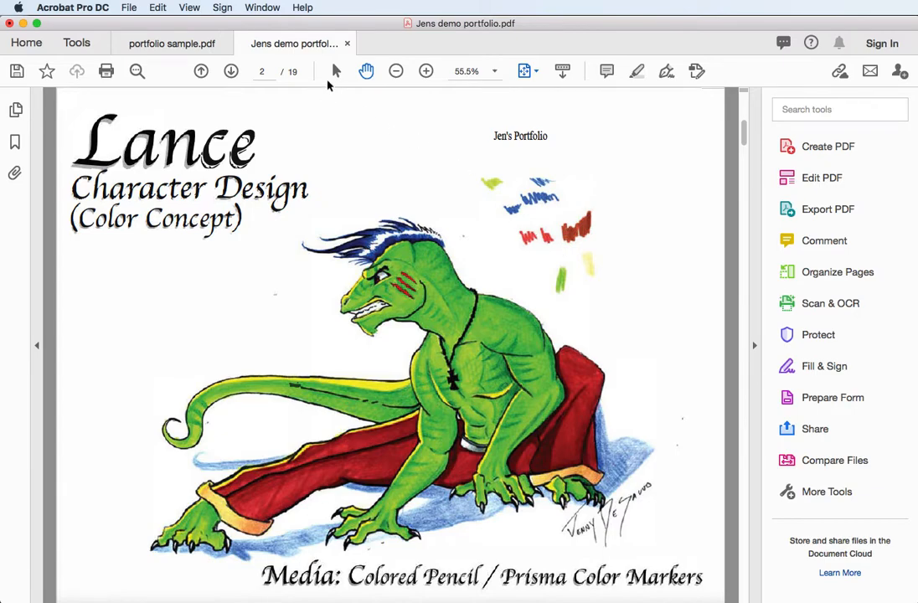
{"action": "left_click", "coordinate": [348, 44]}
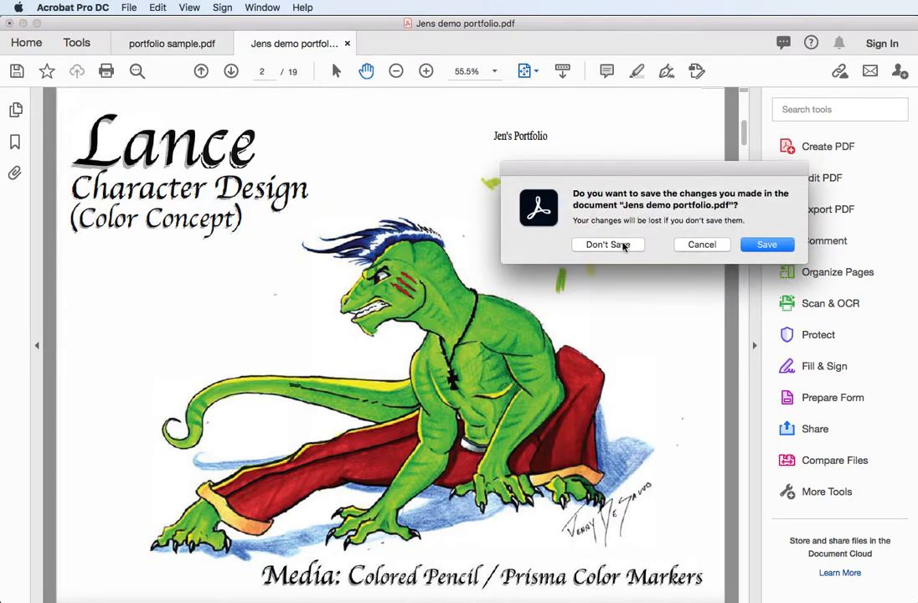
{"action": "left_click", "coordinate": [608, 244]}
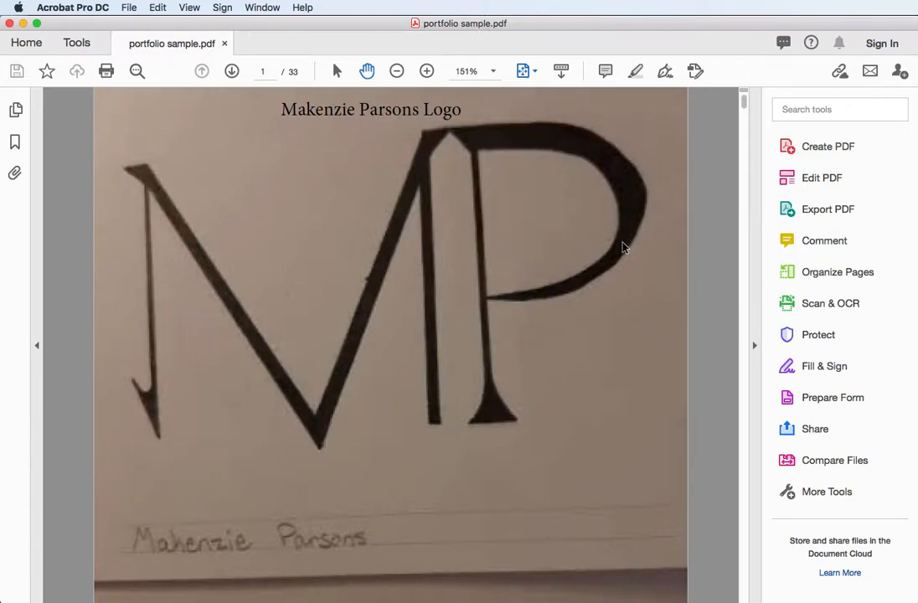